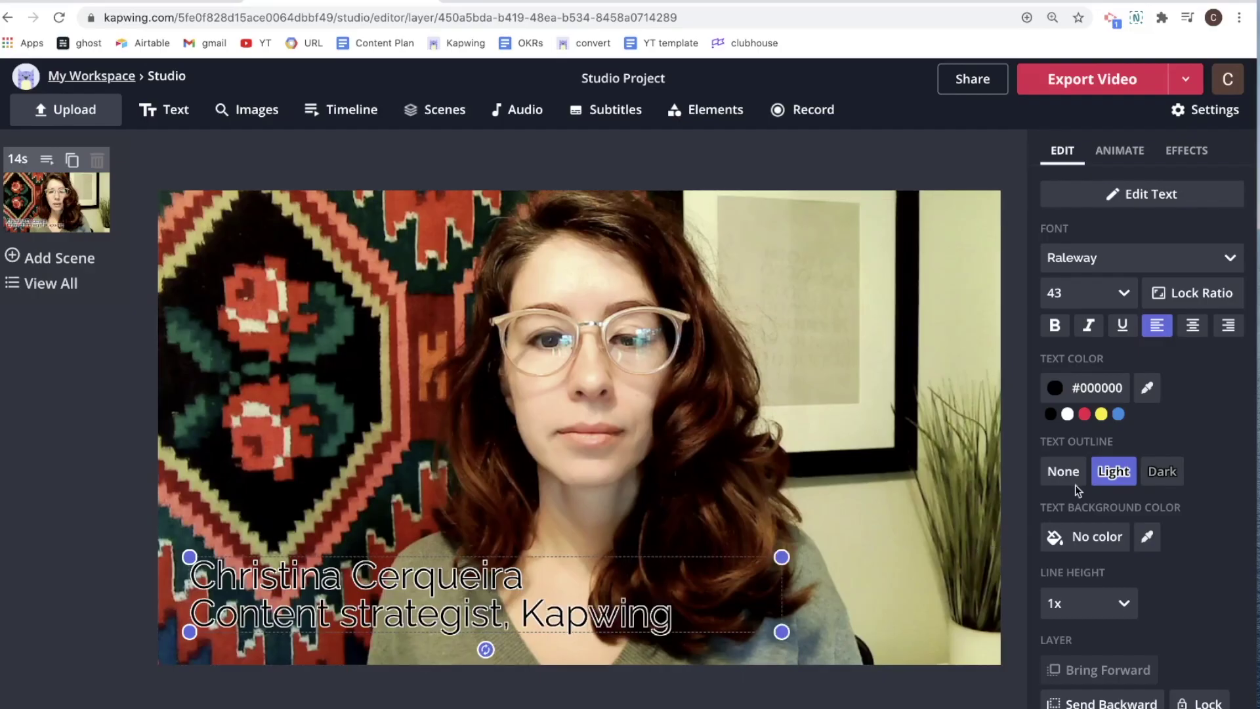
Step: Set the caption's Text Outline to None
{"action": "left_click", "coordinate": [1074, 482]}
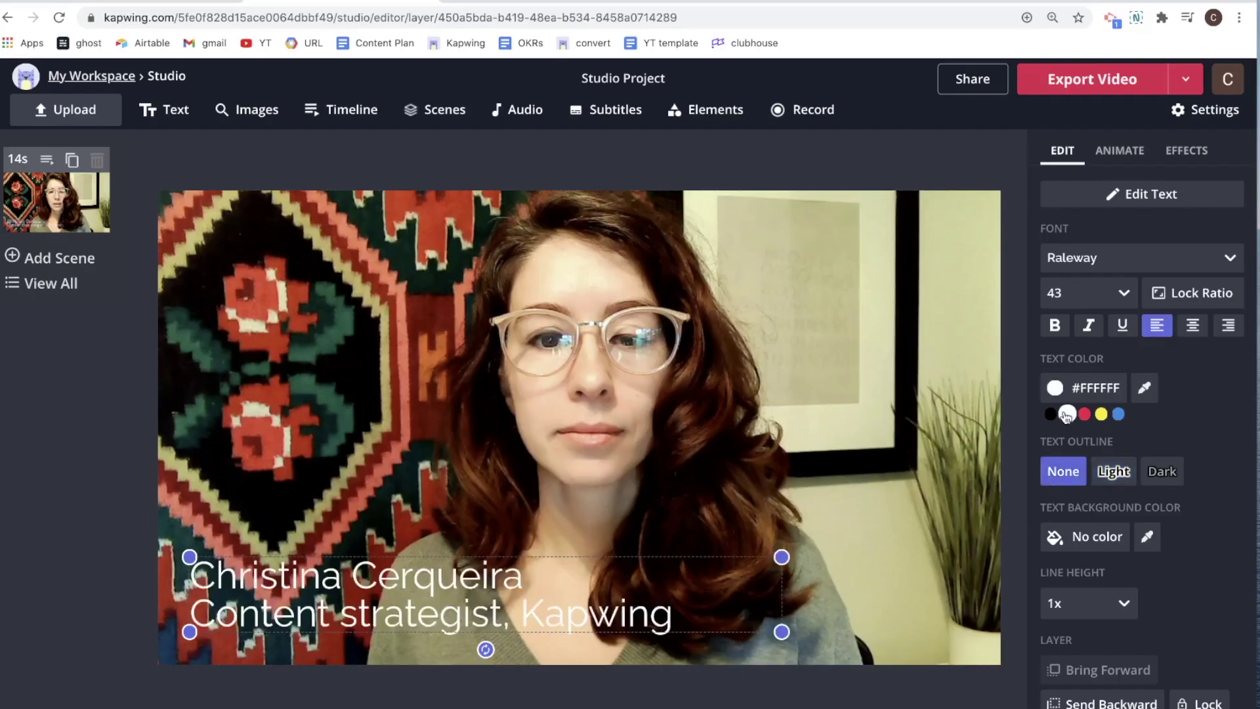
Step: Make the caption bold and set the title card background to No color
{"action": "left_click", "coordinate": [1054, 328]}
{"action": "left_click", "coordinate": [1187, 151]}
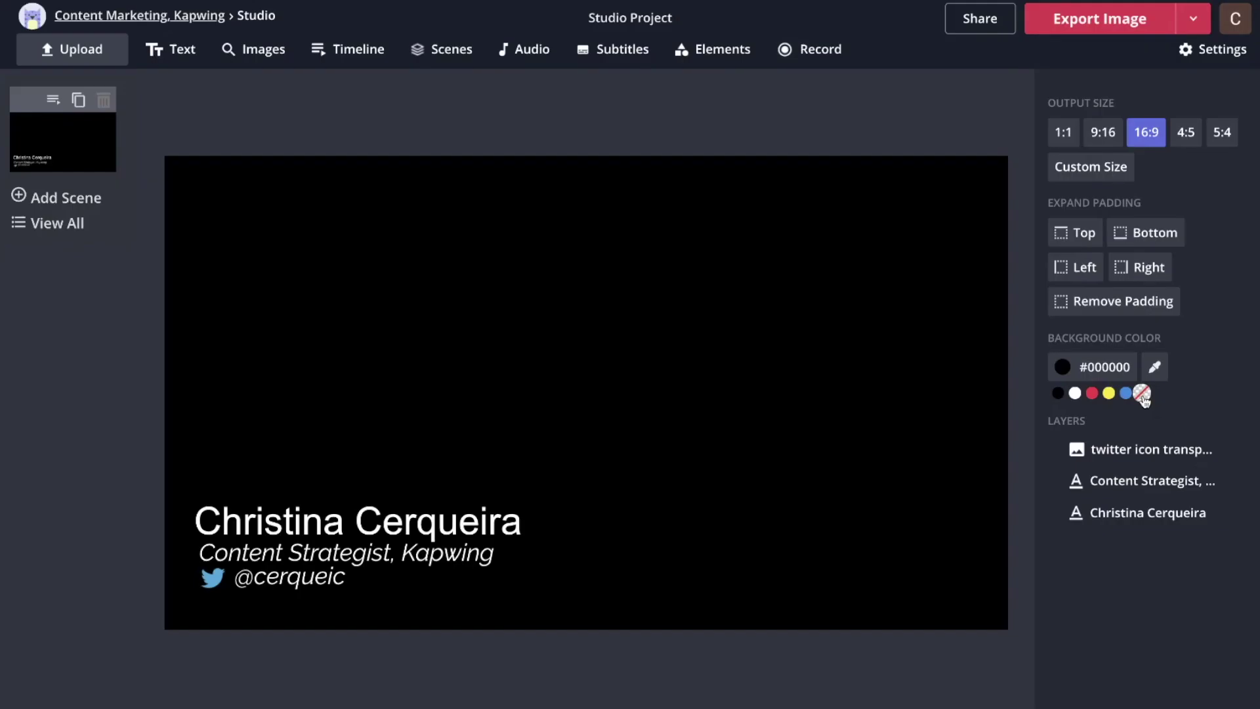
{"action": "left_click", "coordinate": [1142, 394]}
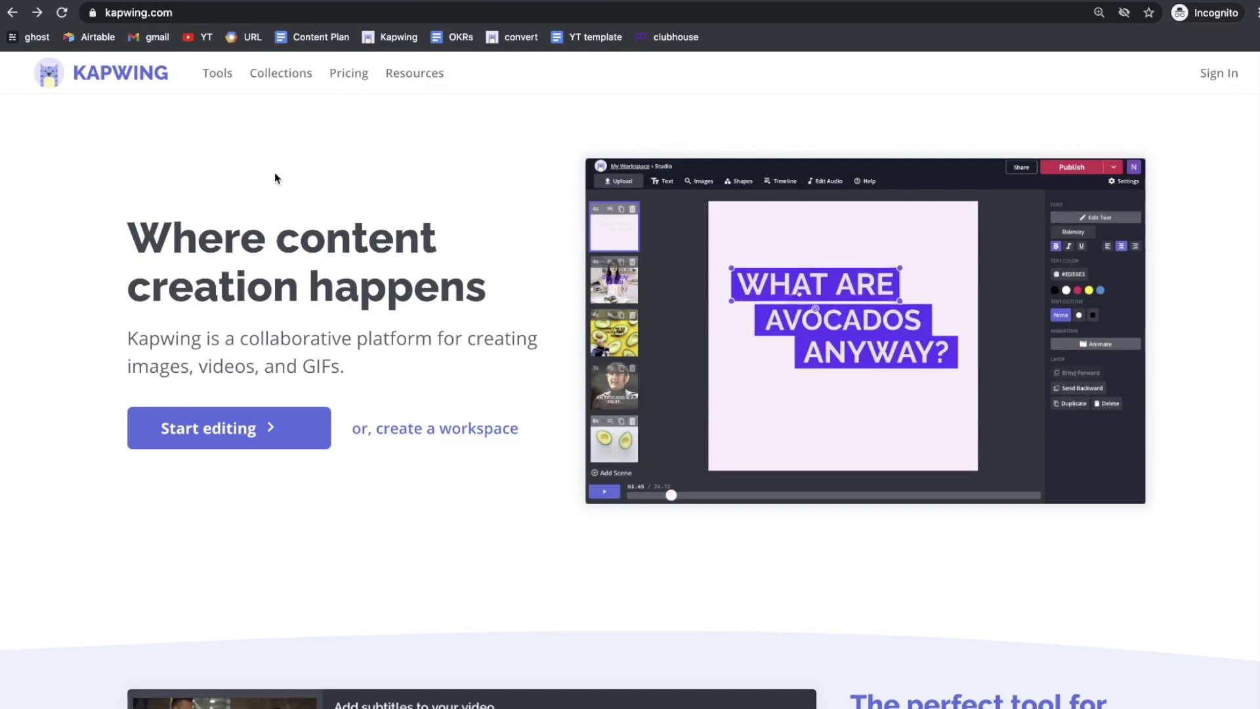
Step: Start a blank-canvas project and upload the talking-head clip Intro-dWicLgcay.mp4
{"action": "left_click", "coordinate": [274, 425]}
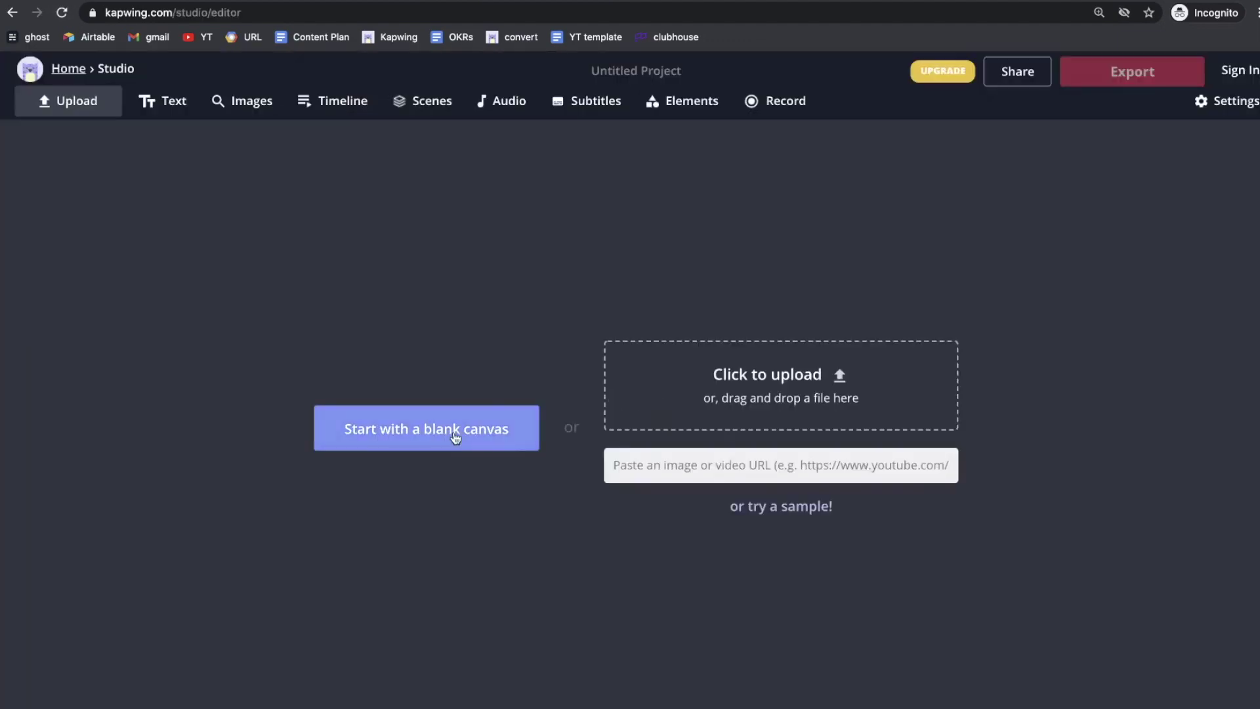
{"action": "left_click", "coordinate": [455, 438]}
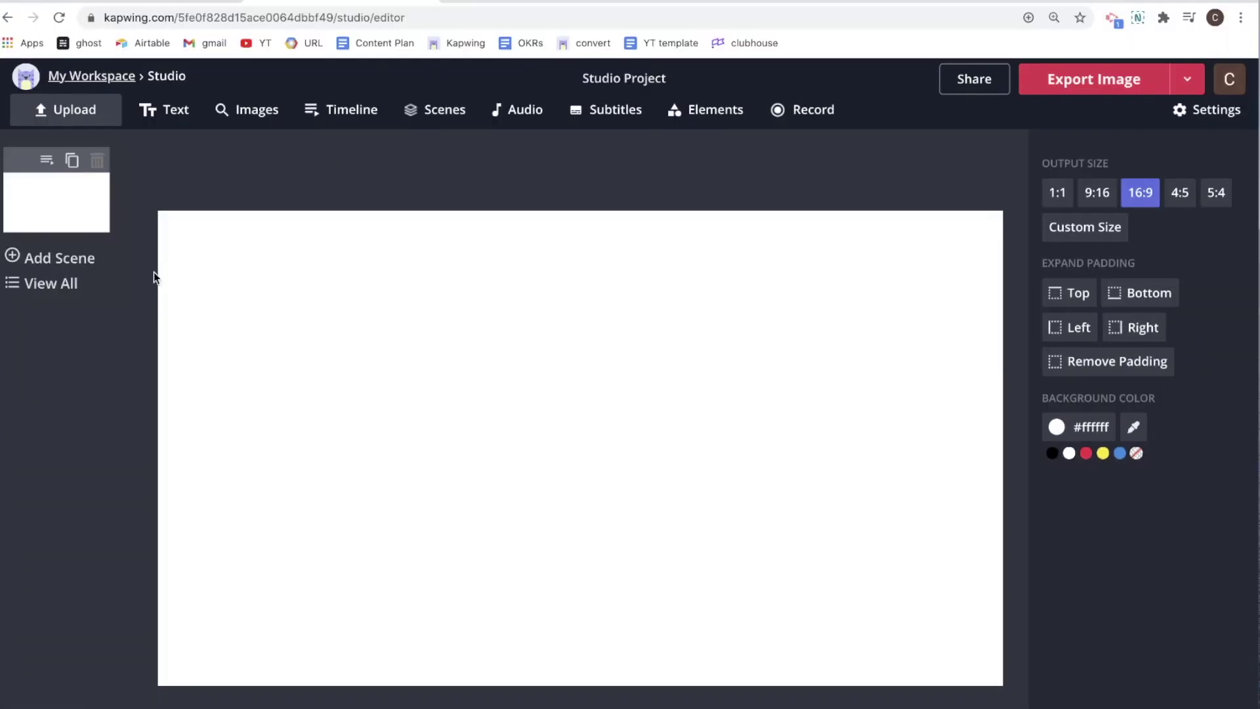
{"action": "left_click", "coordinate": [77, 112]}
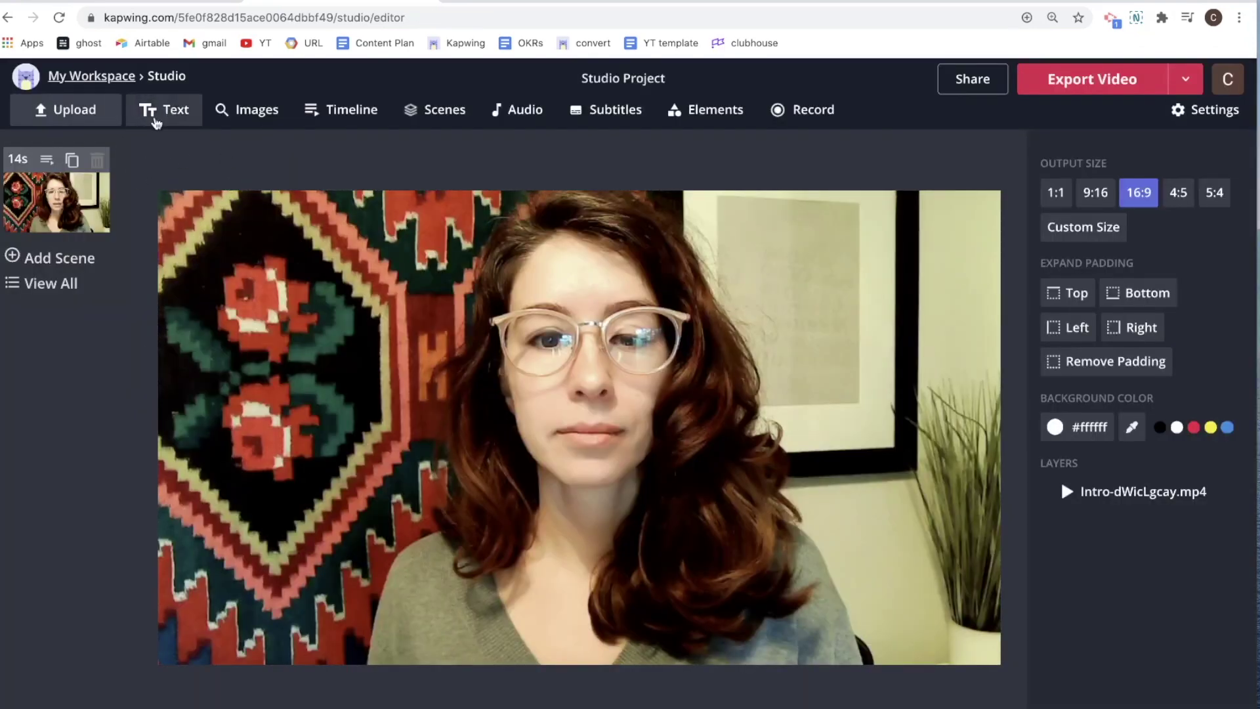
Step: Add a left-aligned lower-left text layer with the speaker's name and 'Content strategist, Kapwing'
{"action": "left_click", "coordinate": [156, 123]}
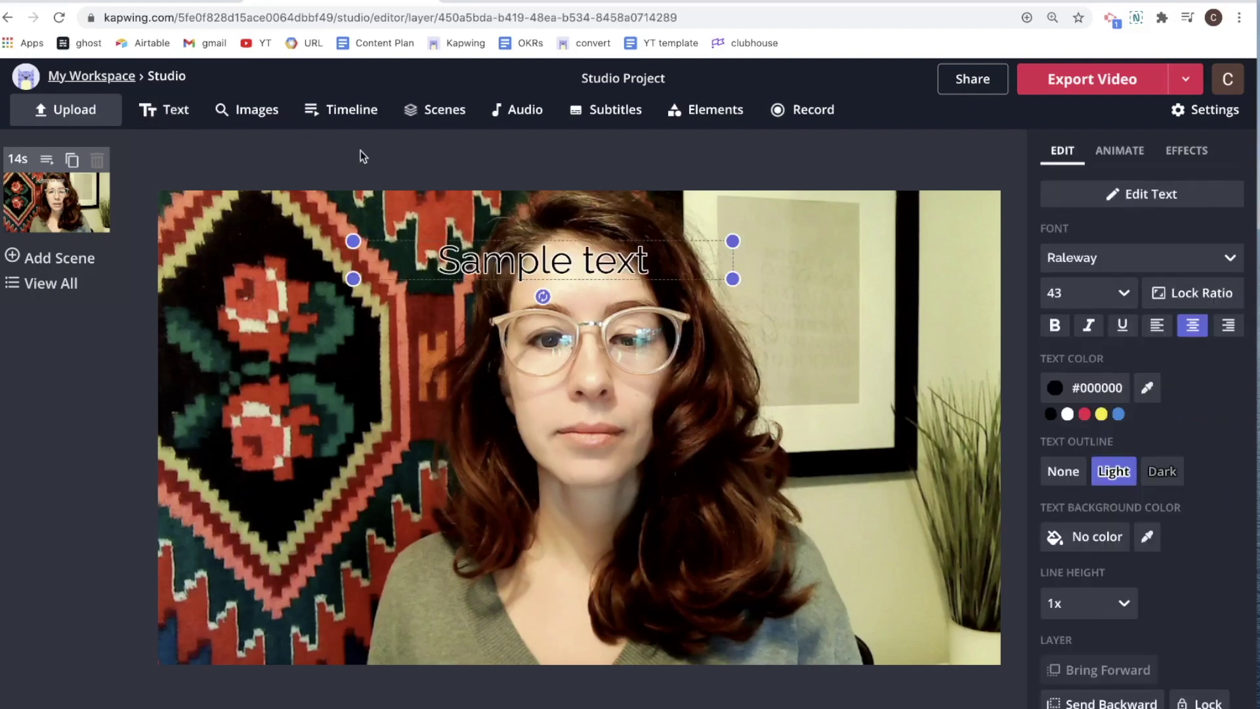
{"action": "left_click_drag", "start_coordinate": [498, 266], "coordinate": [300, 581]}
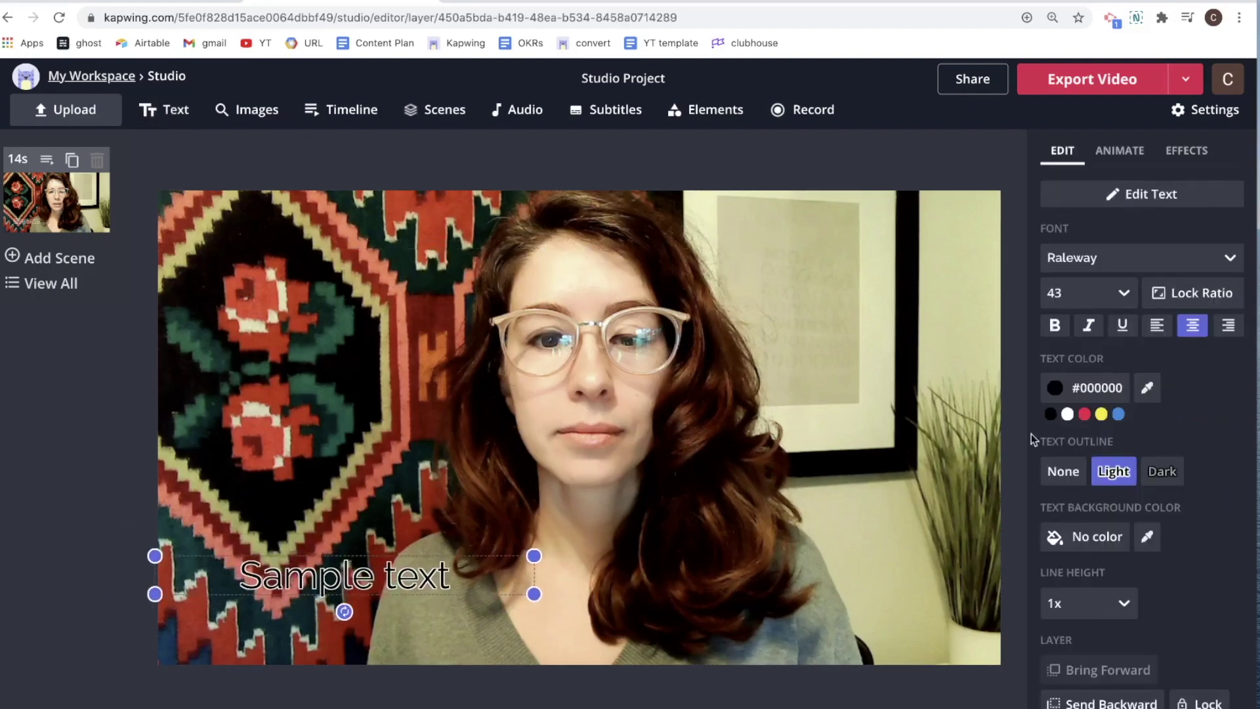
{"action": "left_click", "coordinate": [1157, 327]}
{"action": "left_click_drag", "start_coordinate": [302, 583], "coordinate": [336, 584]}
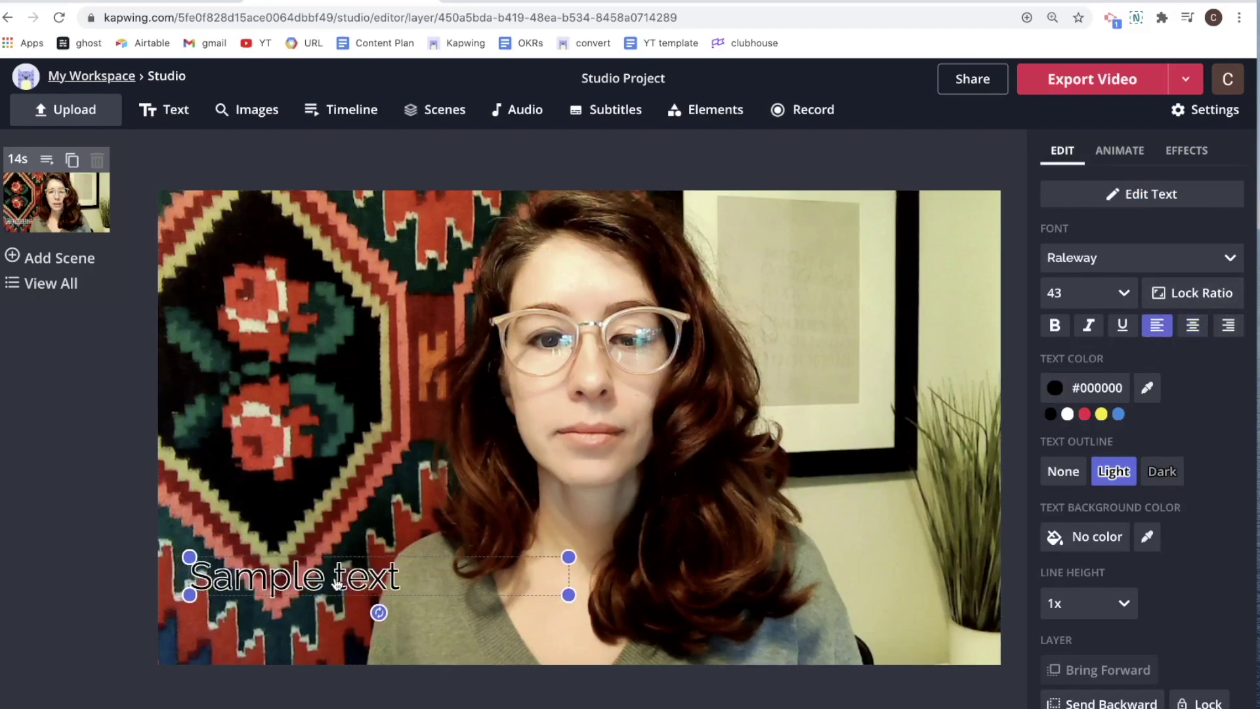
{"action": "double_click", "coordinate": [326, 579]}
{"action": "type", "text": "Christina Cerq"}
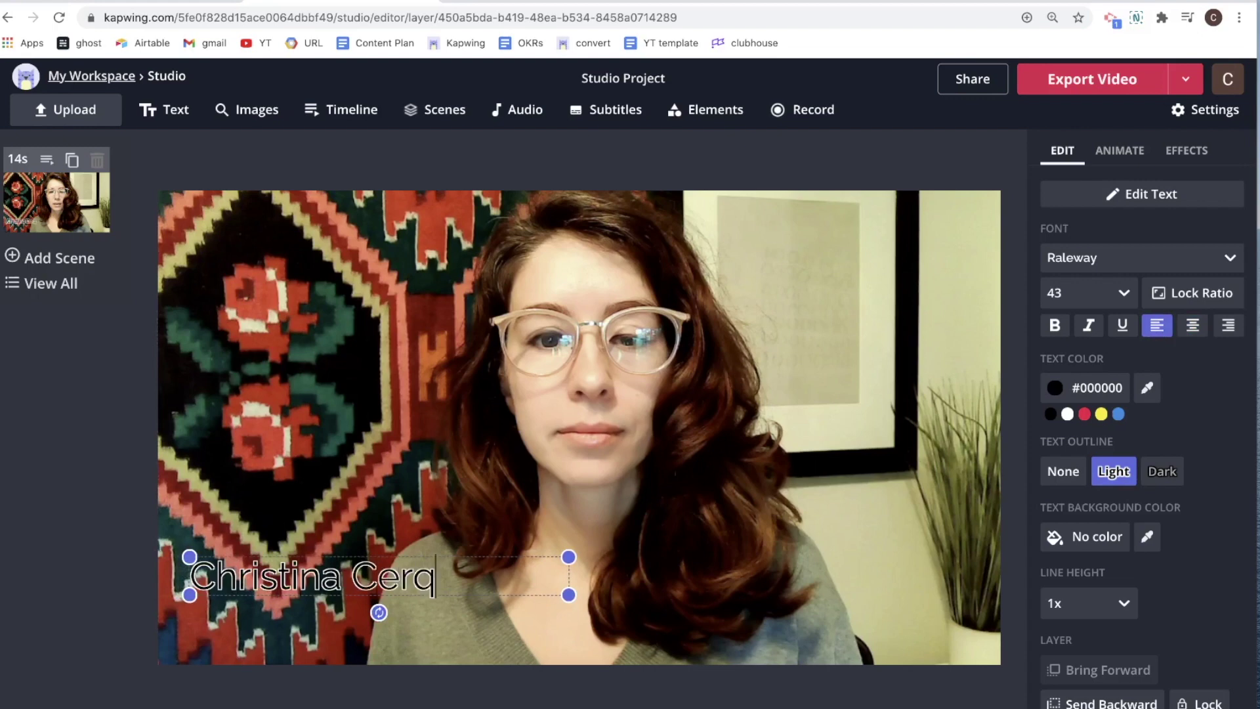
{"action": "type", "text": "ueira Content strategist, Kapwing"}
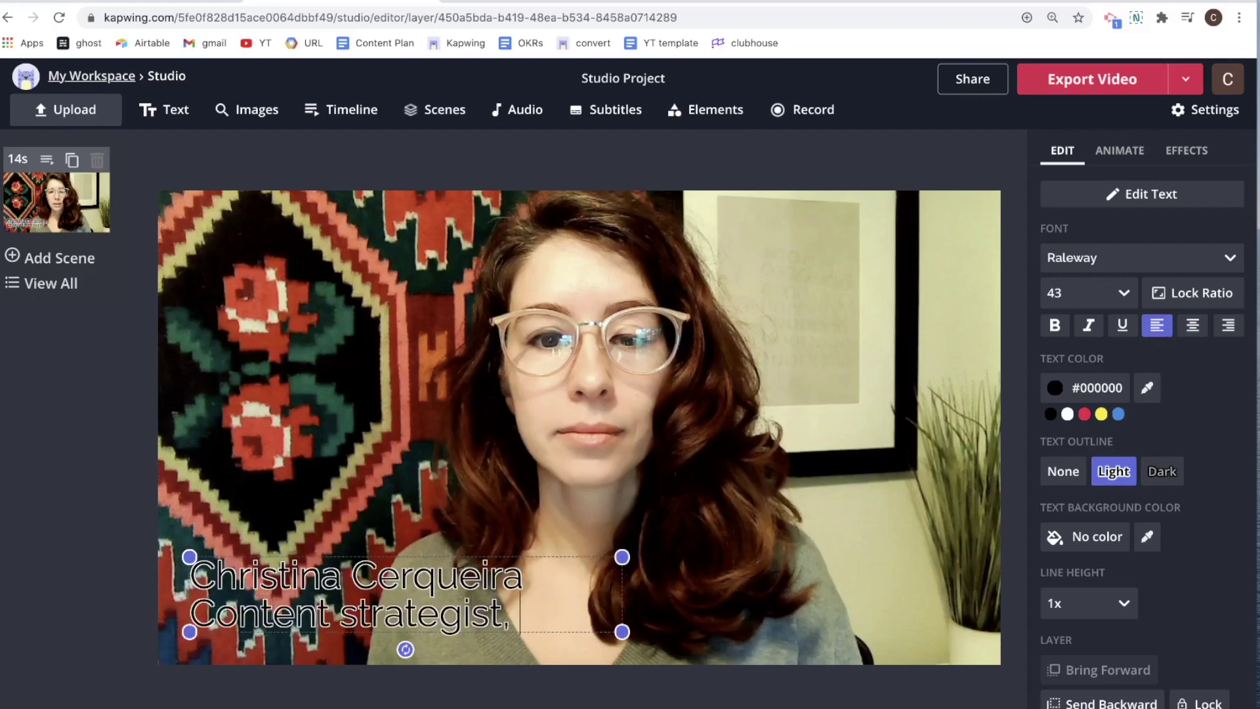
Step: Style the caption white and bold with no outline and a drop shadow
{"action": "left_click", "coordinate": [1071, 482]}
{"action": "left_click", "coordinate": [1066, 414]}
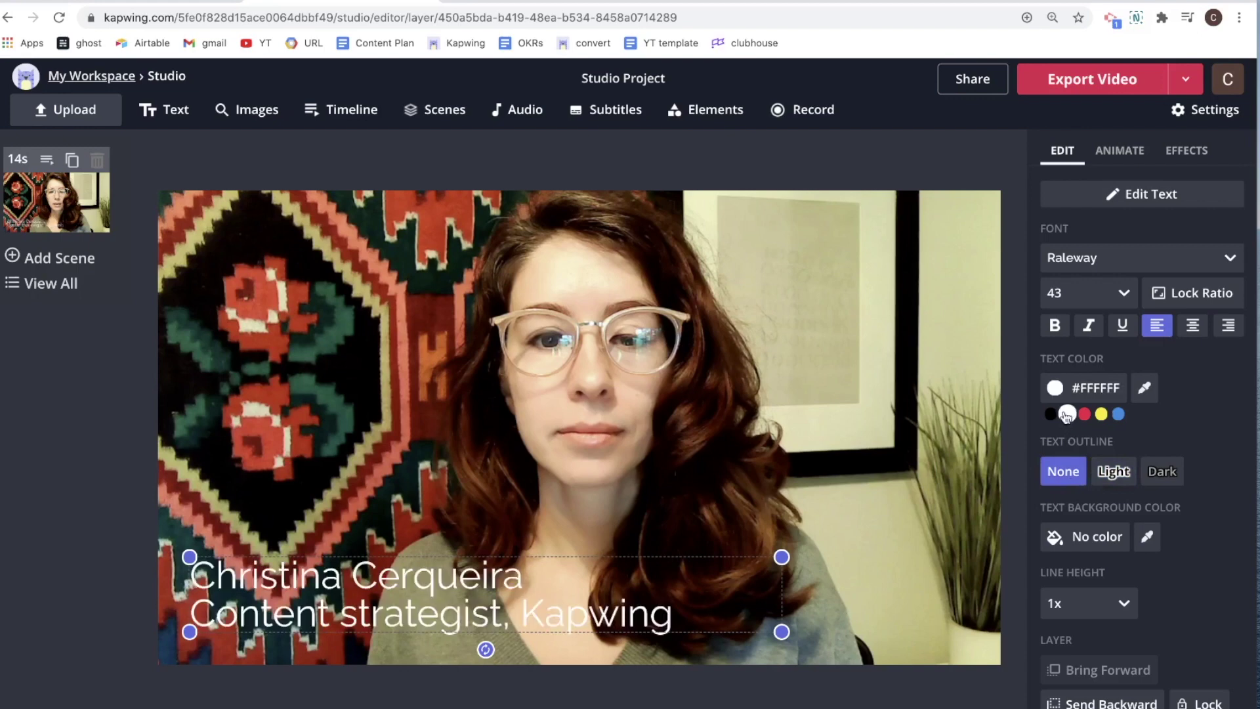
{"action": "left_click", "coordinate": [1054, 326]}
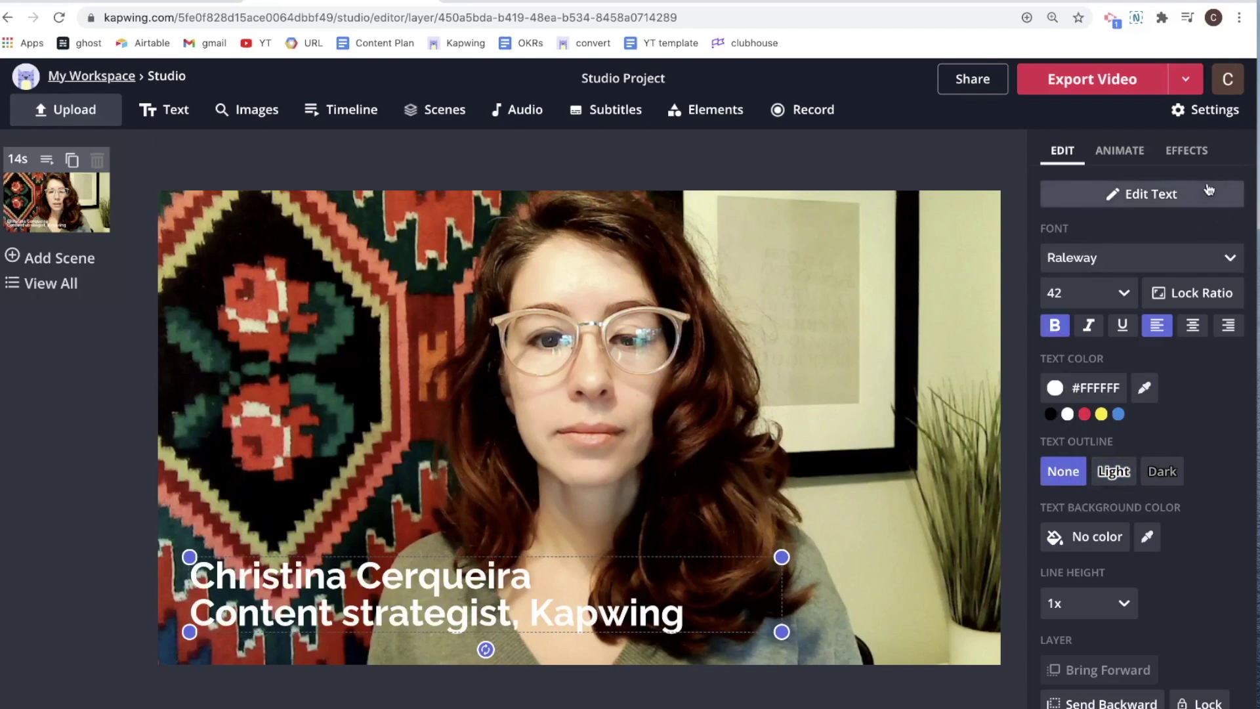
{"action": "left_click", "coordinate": [1184, 152]}
{"action": "left_click", "coordinate": [1164, 226]}
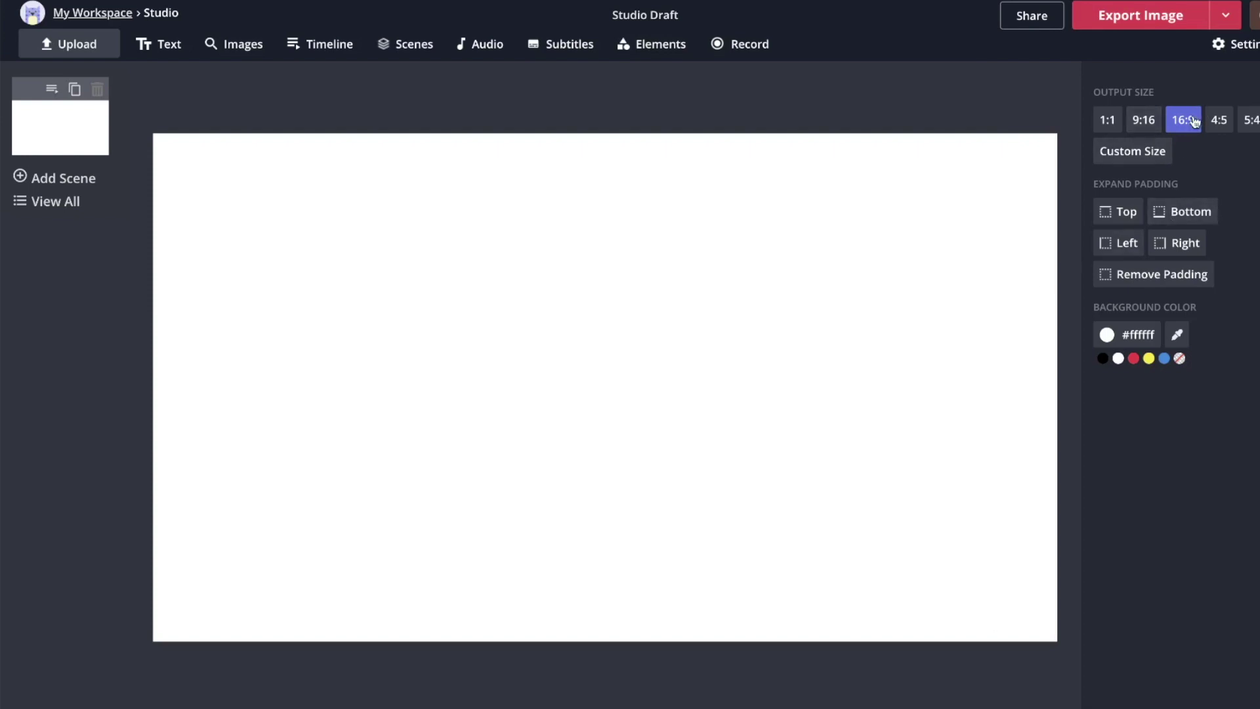
Step: Set the title card background to No color and download it as a PNG image
{"action": "left_click", "coordinate": [1102, 356]}
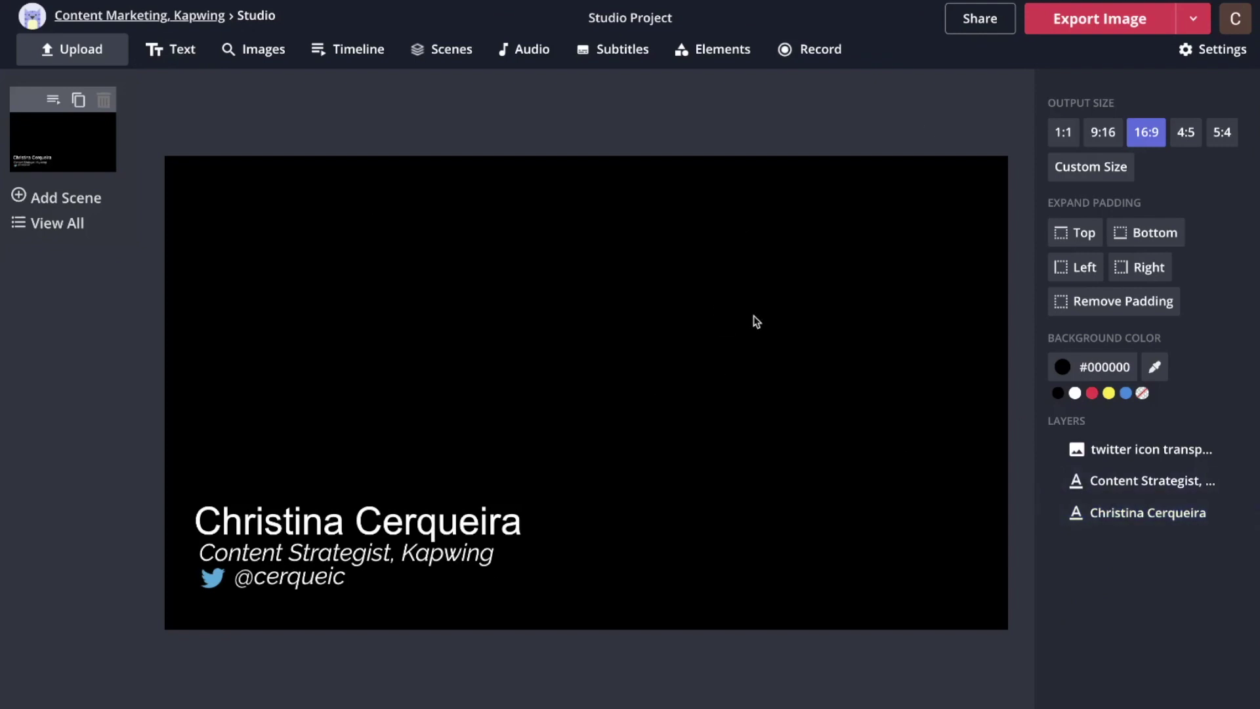
{"action": "left_click", "coordinate": [1142, 393]}
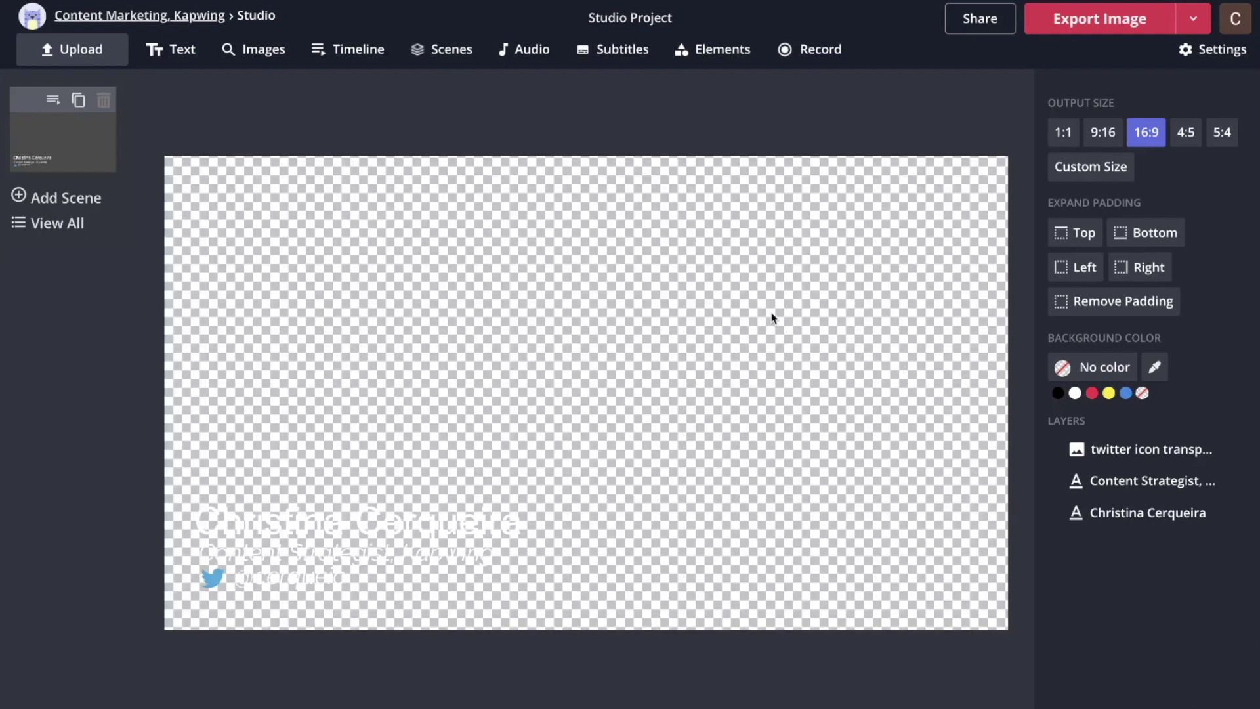
{"action": "left_click", "coordinate": [1111, 26]}
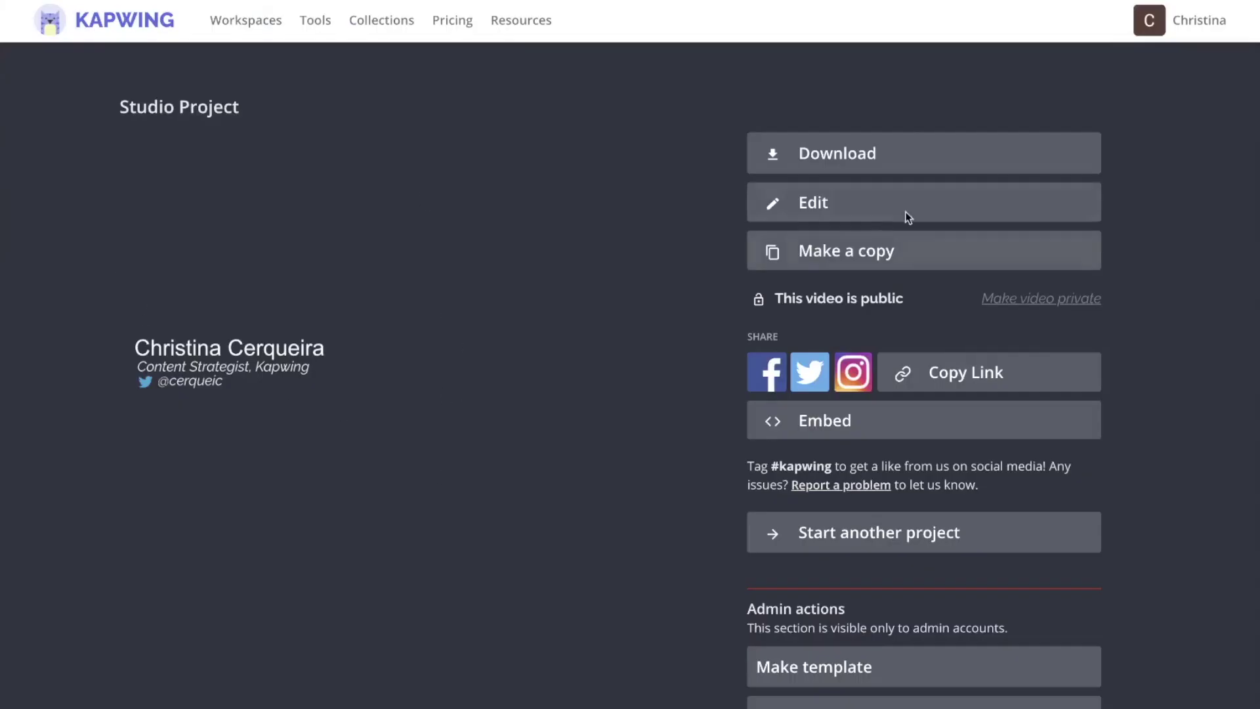
{"action": "left_click", "coordinate": [940, 164]}
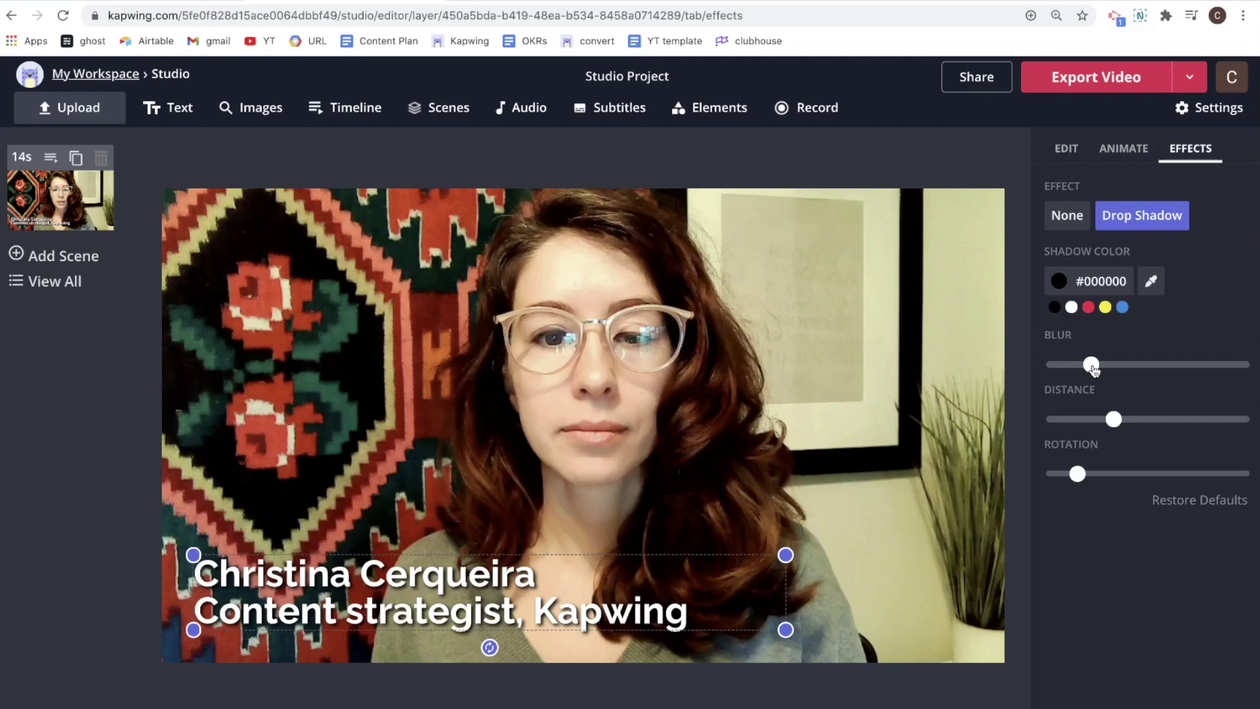
Step: Increase the drop shadow's blur, adjust its distance, and keep its colour black
{"action": "left_click_drag", "start_coordinate": [1091, 365], "coordinate": [1186, 368]}
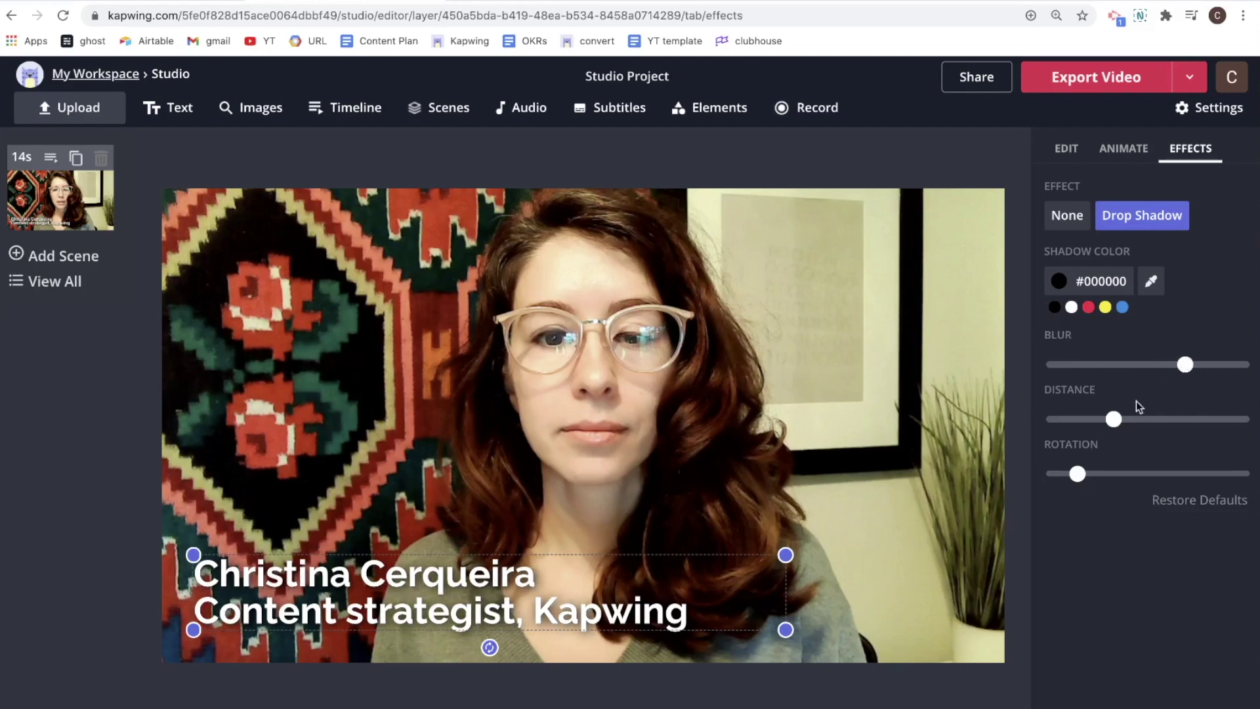
{"action": "mouse_move", "coordinate": [1113, 420]}
{"action": "left_mouse_down"}
{"action": "mouse_move", "coordinate": [1257, 411]}
{"action": "mouse_move", "coordinate": [1011, 418]}
{"action": "mouse_move", "coordinate": [1110, 404]}
{"action": "left_mouse_up"}
{"action": "left_click", "coordinate": [1071, 307]}
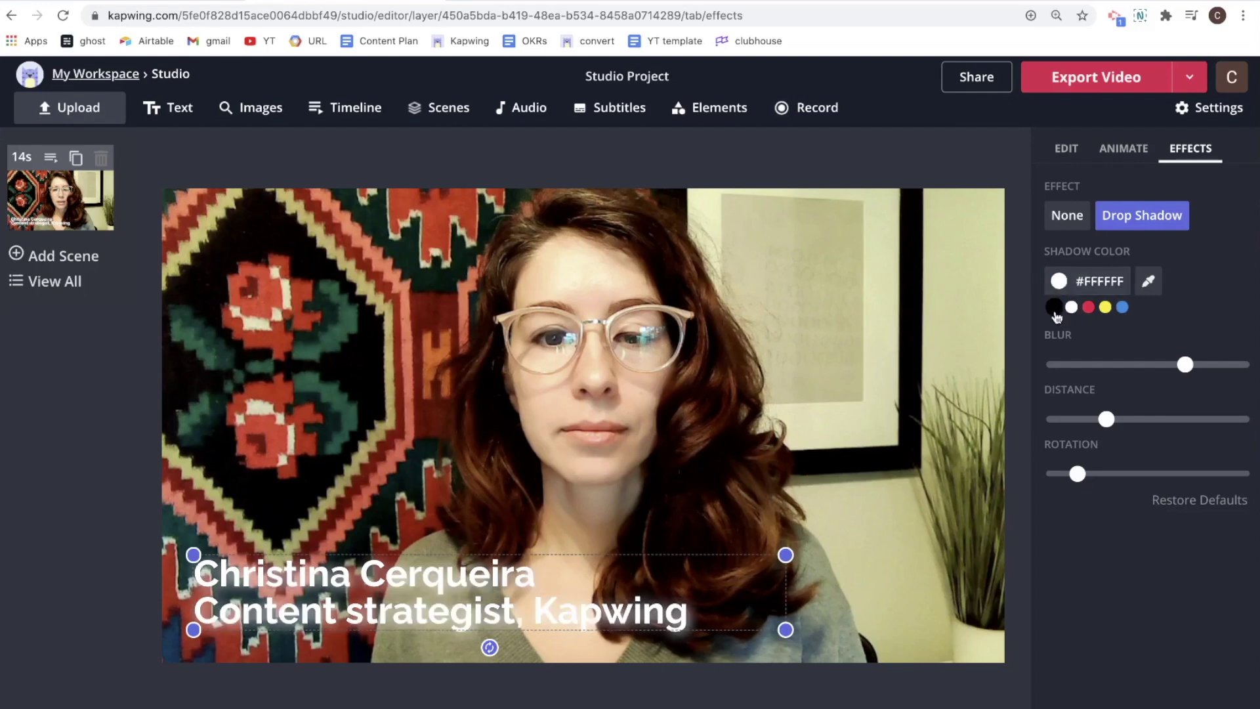
{"action": "left_click", "coordinate": [1055, 310]}
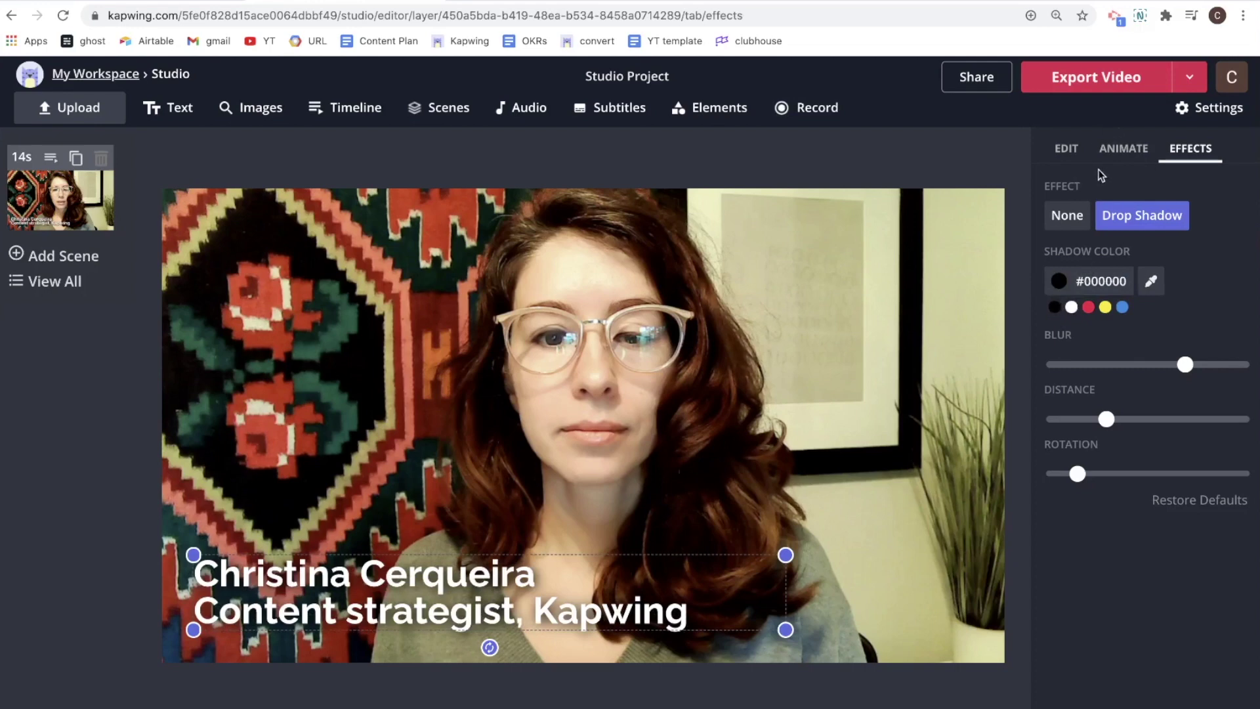
{"action": "left_click", "coordinate": [494, 615]}
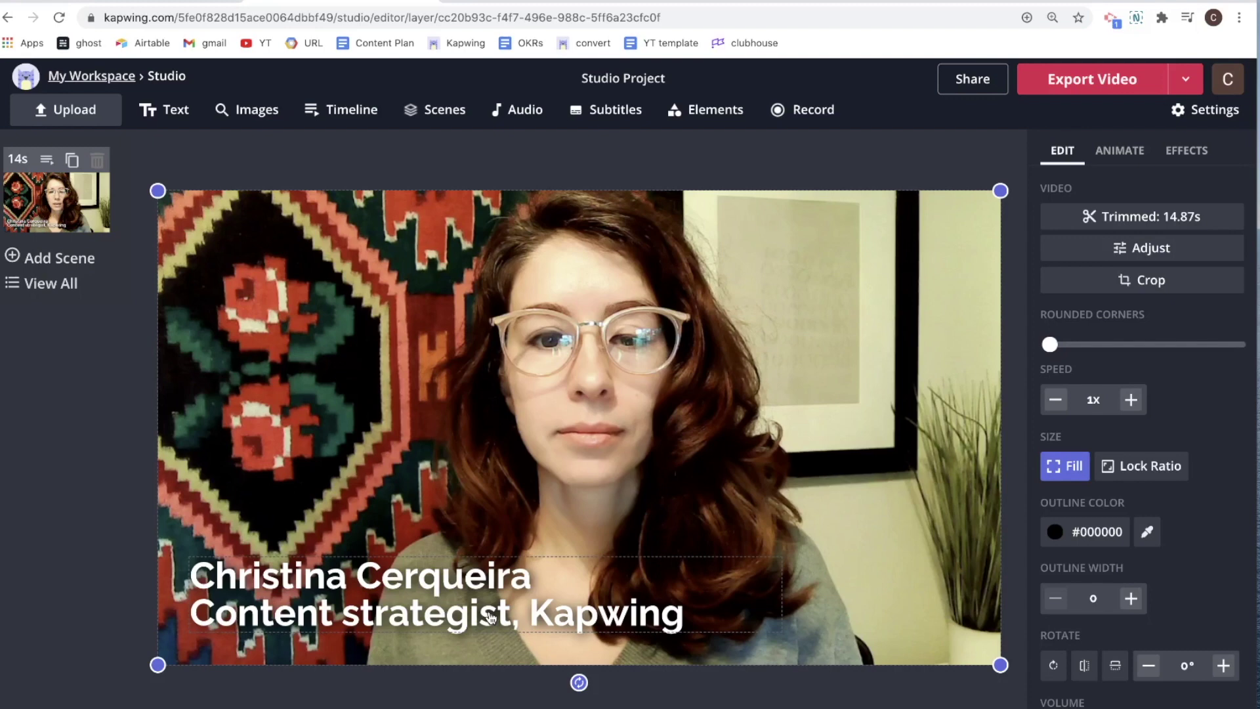
{"action": "left_click", "coordinate": [491, 617]}
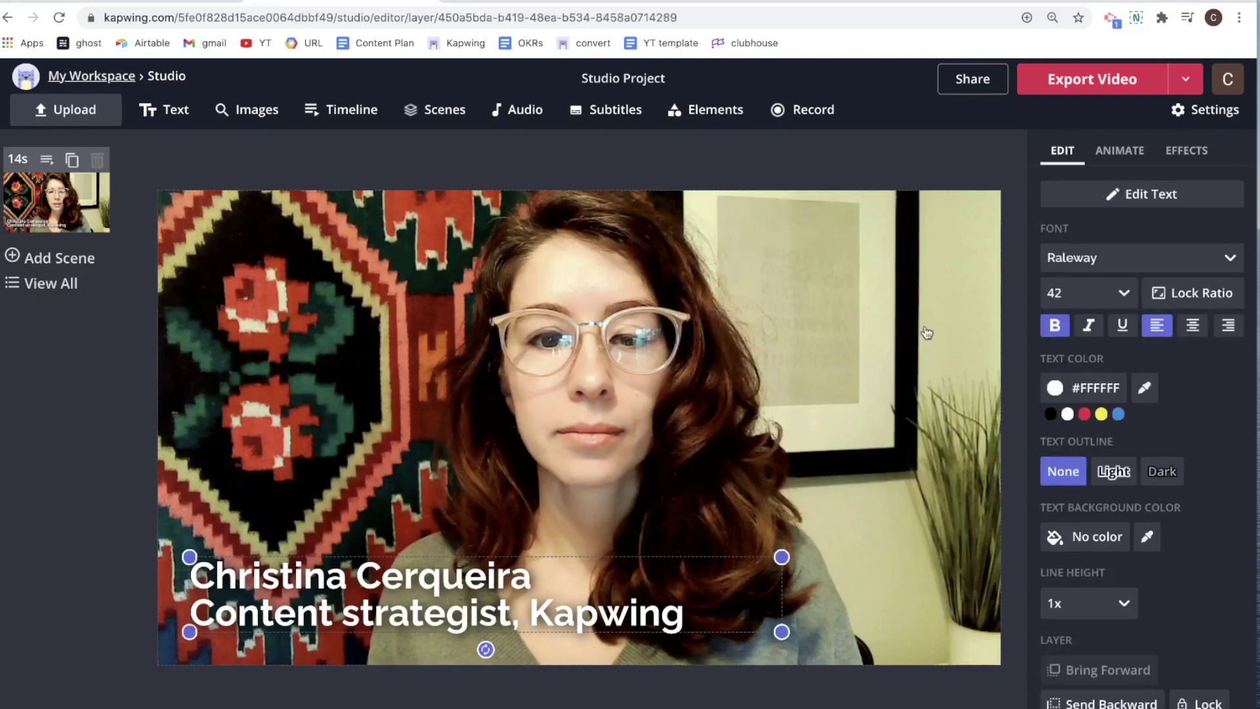
Step: Give the caption the Slide Up animation after trying Drop In and Pop In
{"action": "left_click", "coordinate": [1110, 158]}
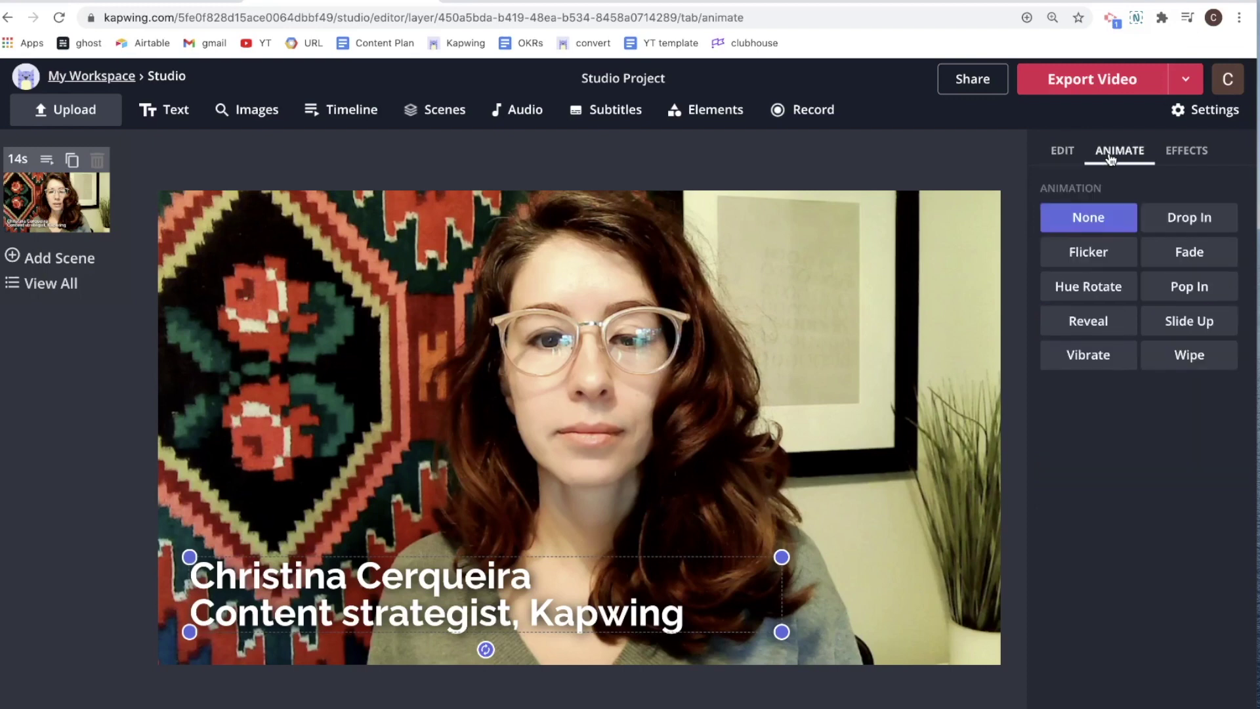
{"action": "left_click", "coordinate": [1211, 223]}
{"action": "left_click", "coordinate": [1191, 298]}
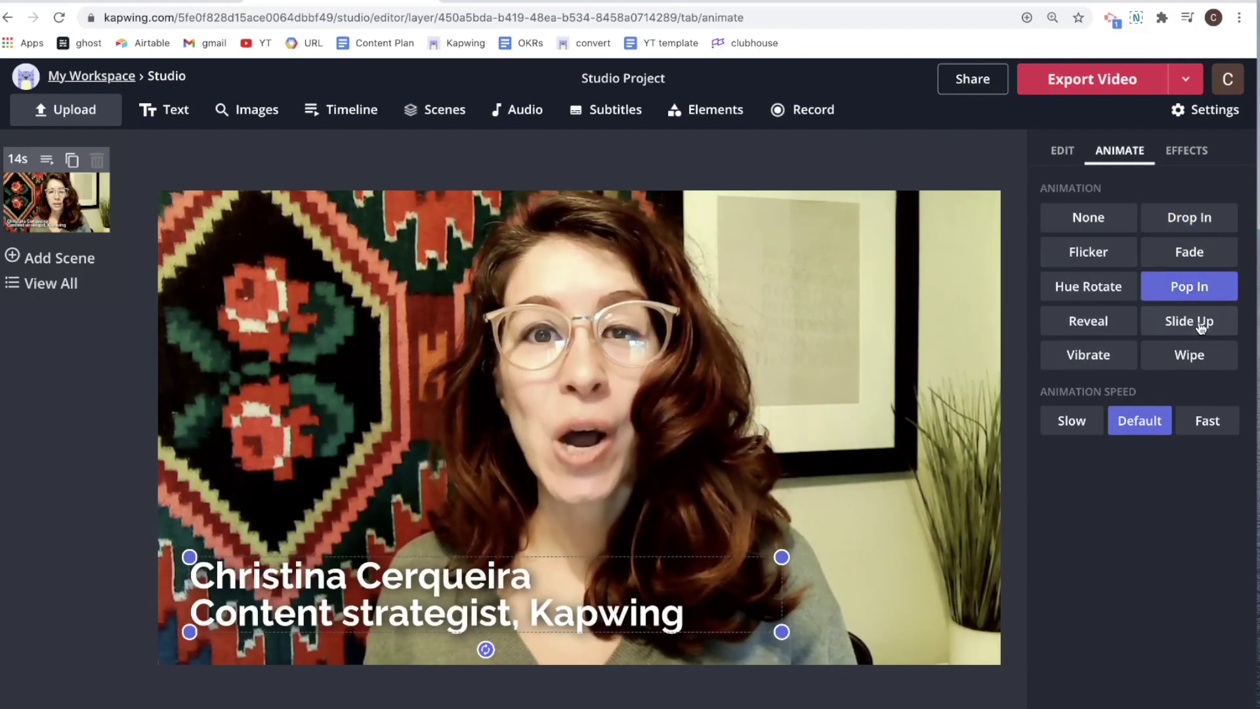
{"action": "left_click", "coordinate": [1204, 325]}
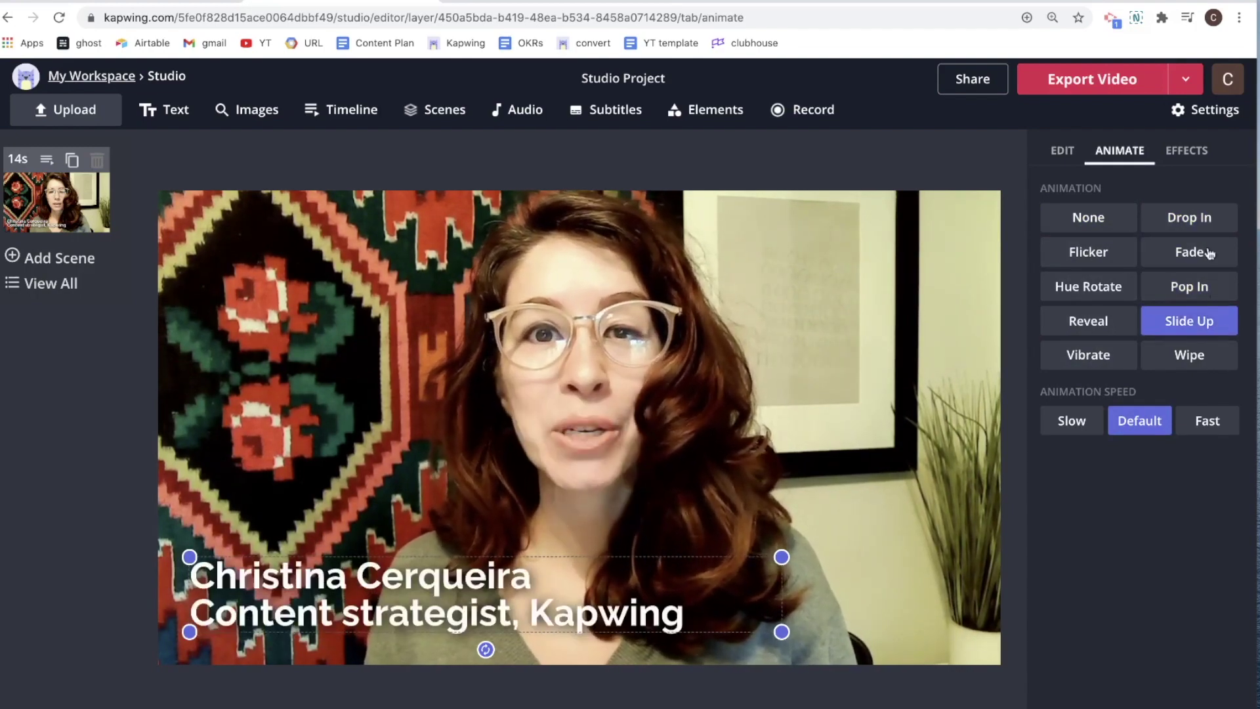
{"action": "left_click", "coordinate": [702, 157]}
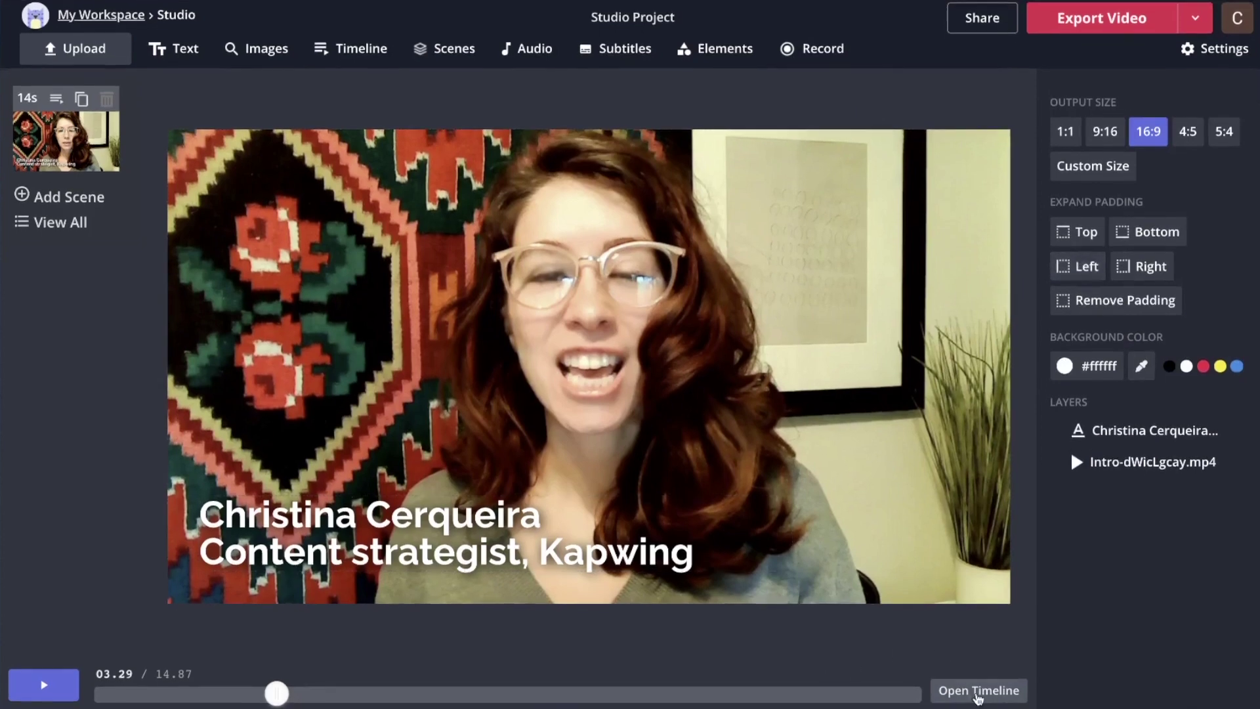
Step: Trim the caption layer to appear from 00:00.59 to 00:03.08 on the timeline
{"action": "left_click", "coordinate": [977, 691]}
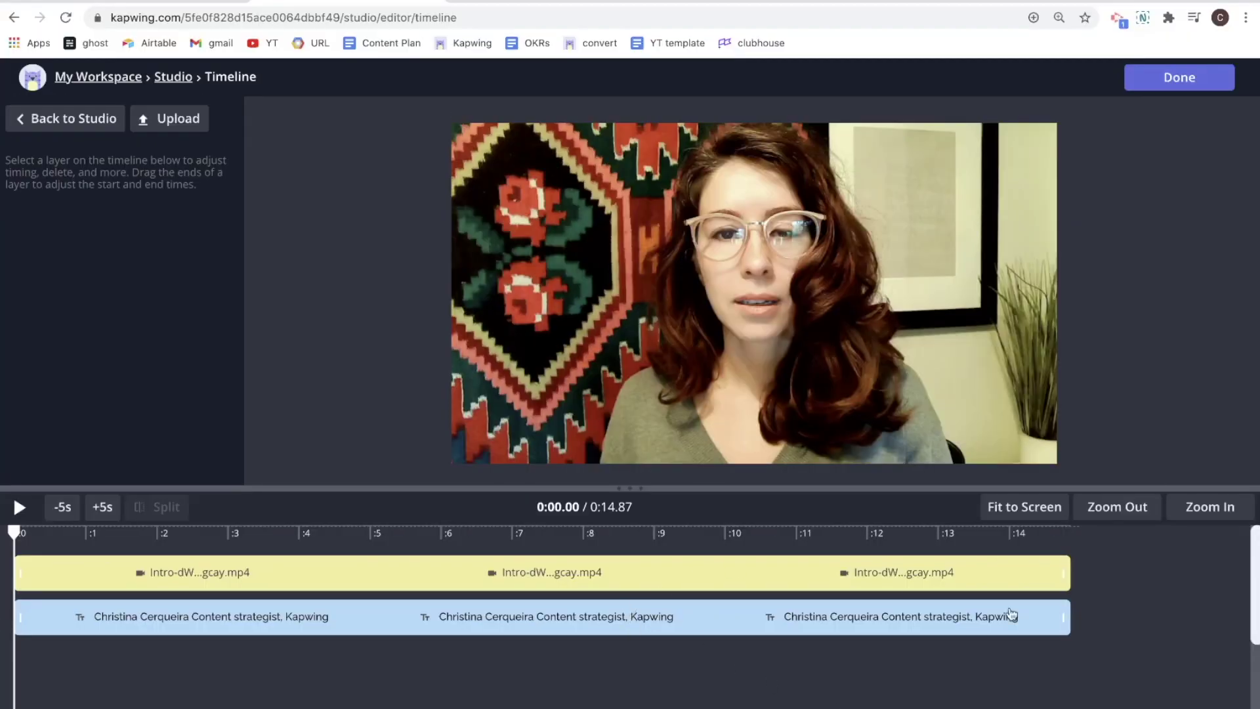
{"action": "left_click", "coordinate": [1066, 619]}
{"action": "left_click", "coordinate": [1066, 620]}
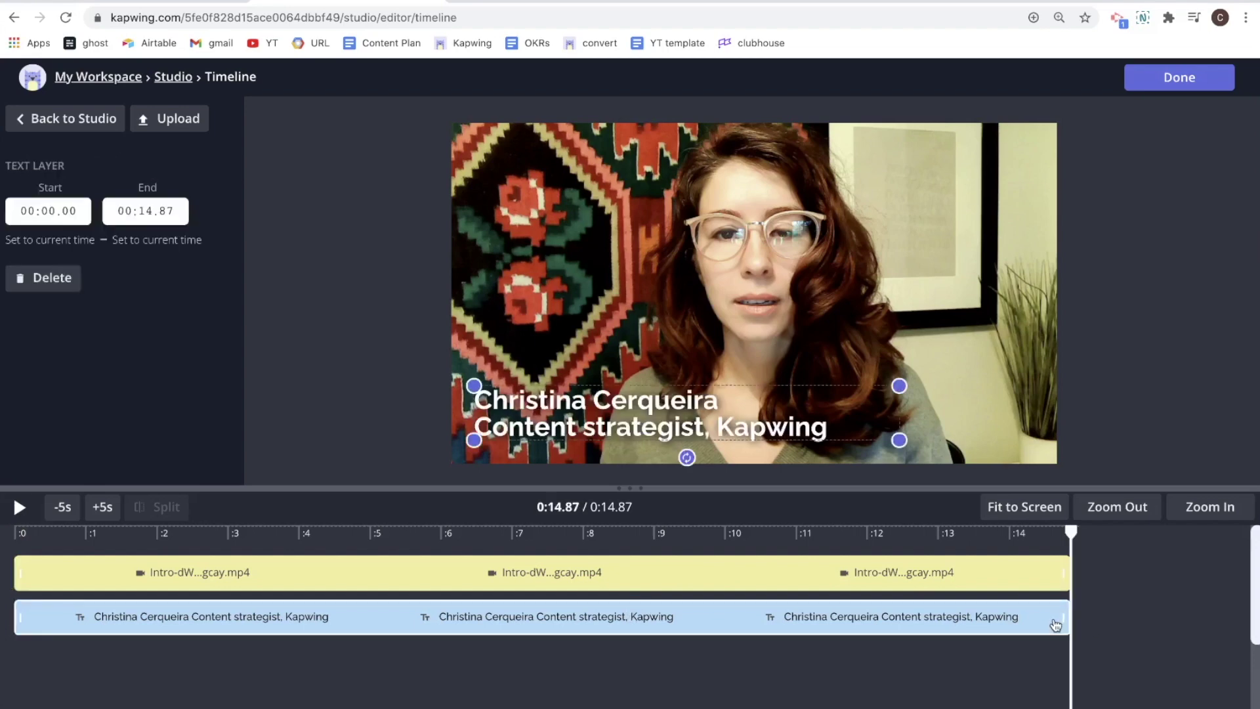
{"action": "left_click_drag", "start_coordinate": [1055, 624], "coordinate": [234, 619]}
{"action": "left_click_drag", "start_coordinate": [19, 616], "coordinate": [61, 618]}
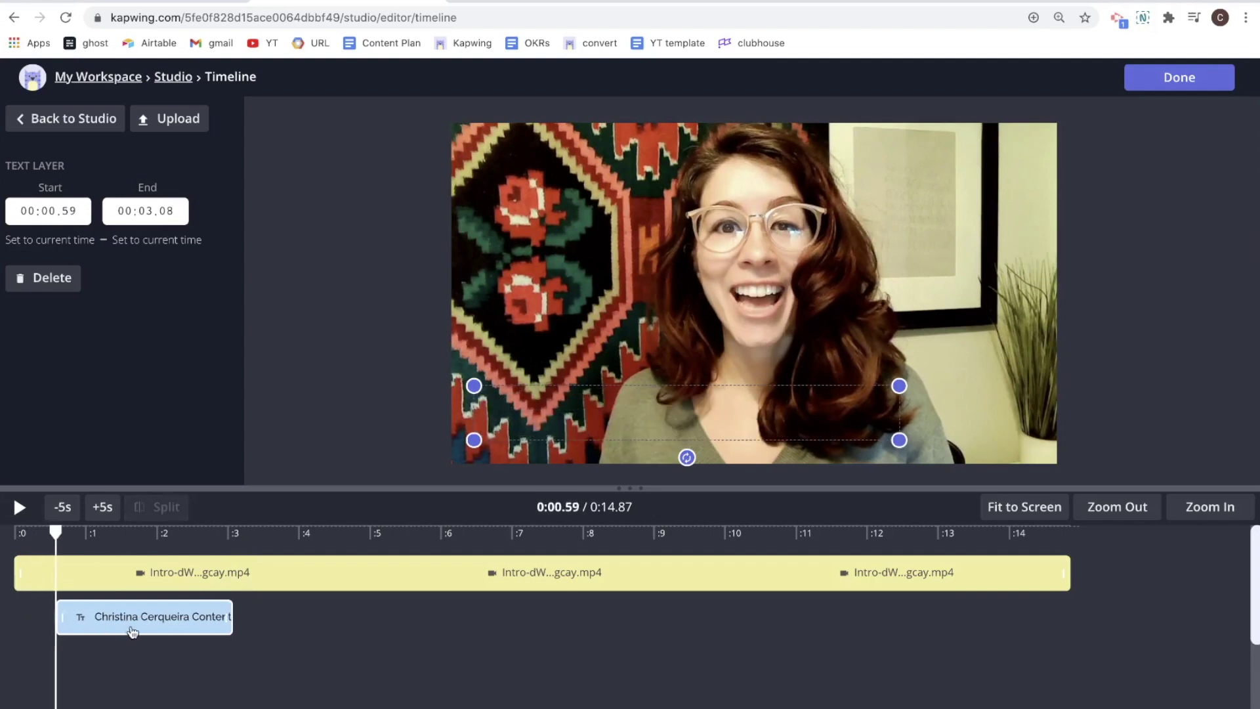
Step: Play the timeline preview from the start, pause on the caption, and return to Studio
{"action": "left_click", "coordinate": [20, 532]}
{"action": "left_click", "coordinate": [19, 507]}
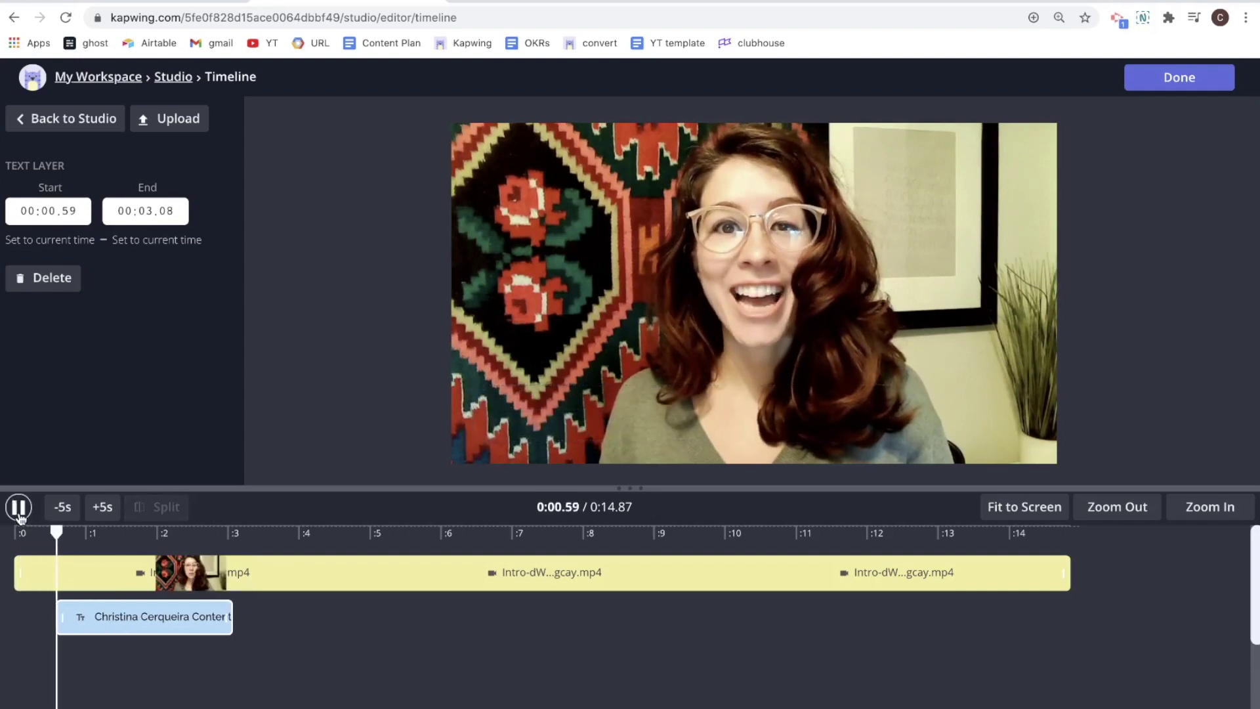
{"action": "left_click", "coordinate": [19, 507]}
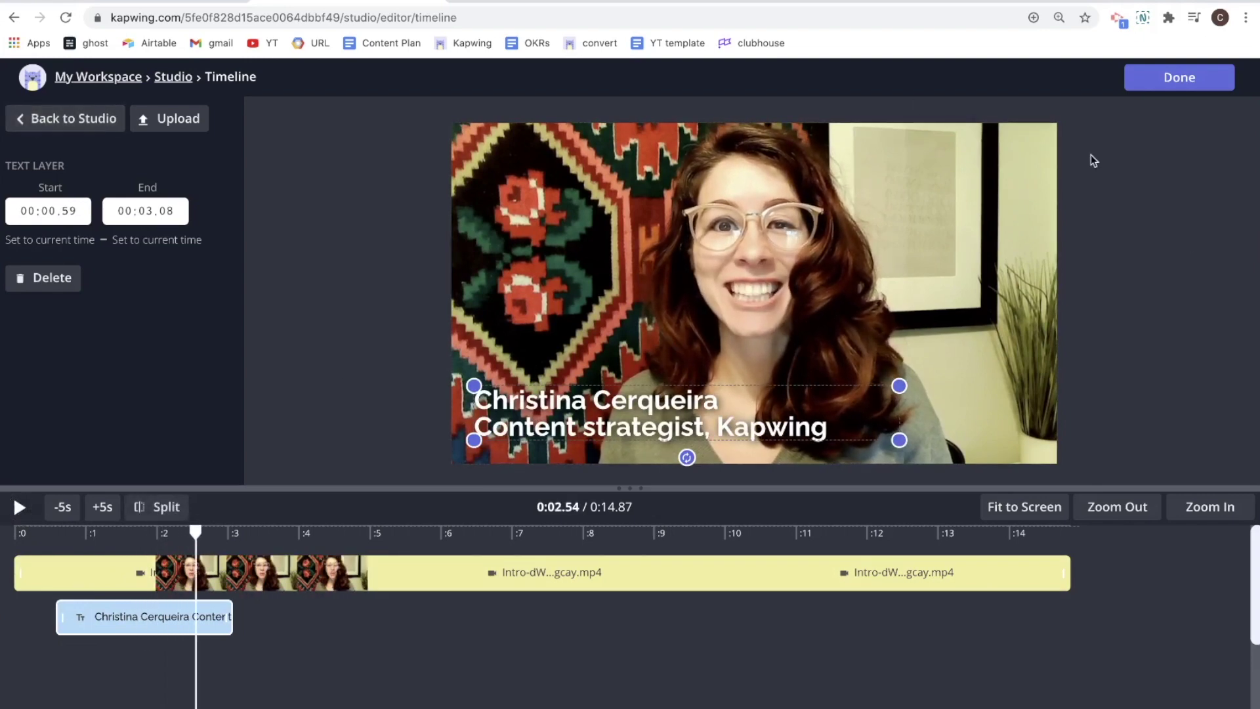
{"action": "left_click", "coordinate": [1175, 78]}
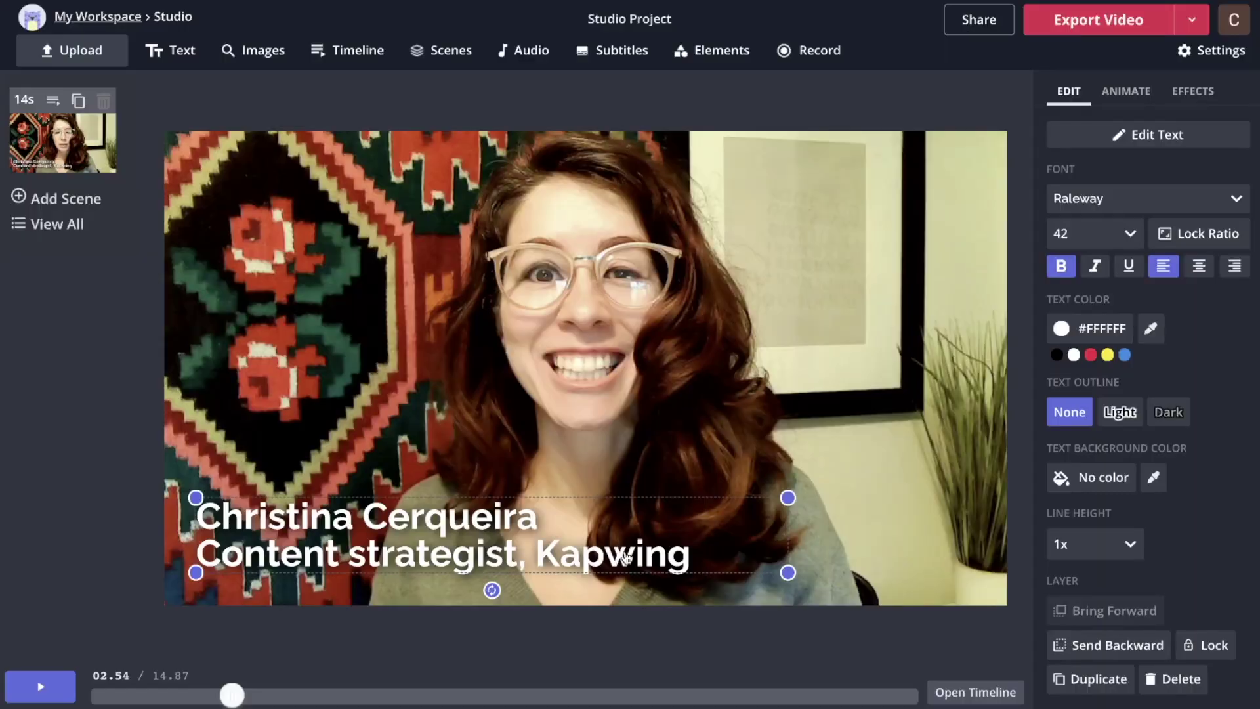
Step: Delete the job-title line so the caption shows only the name
{"action": "triple_click", "coordinate": [624, 554]}
{"action": "key", "text": "ctrl+c"}
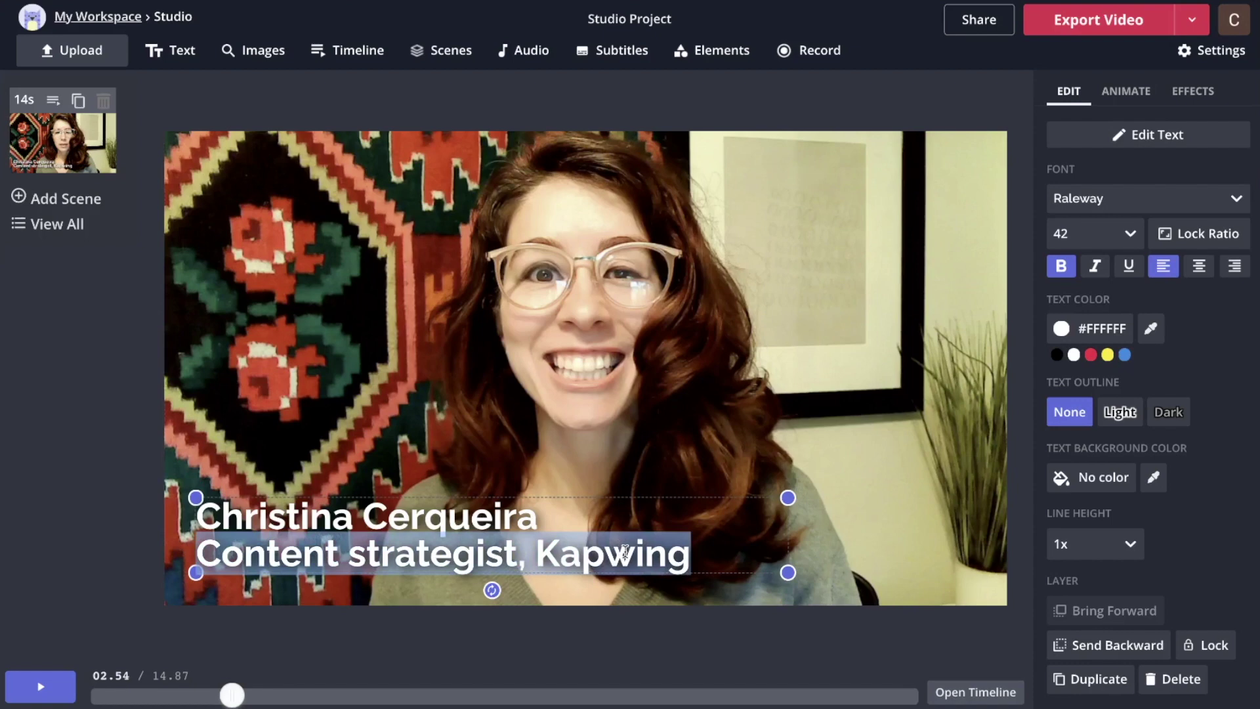
{"action": "key", "text": "BackSpace"}
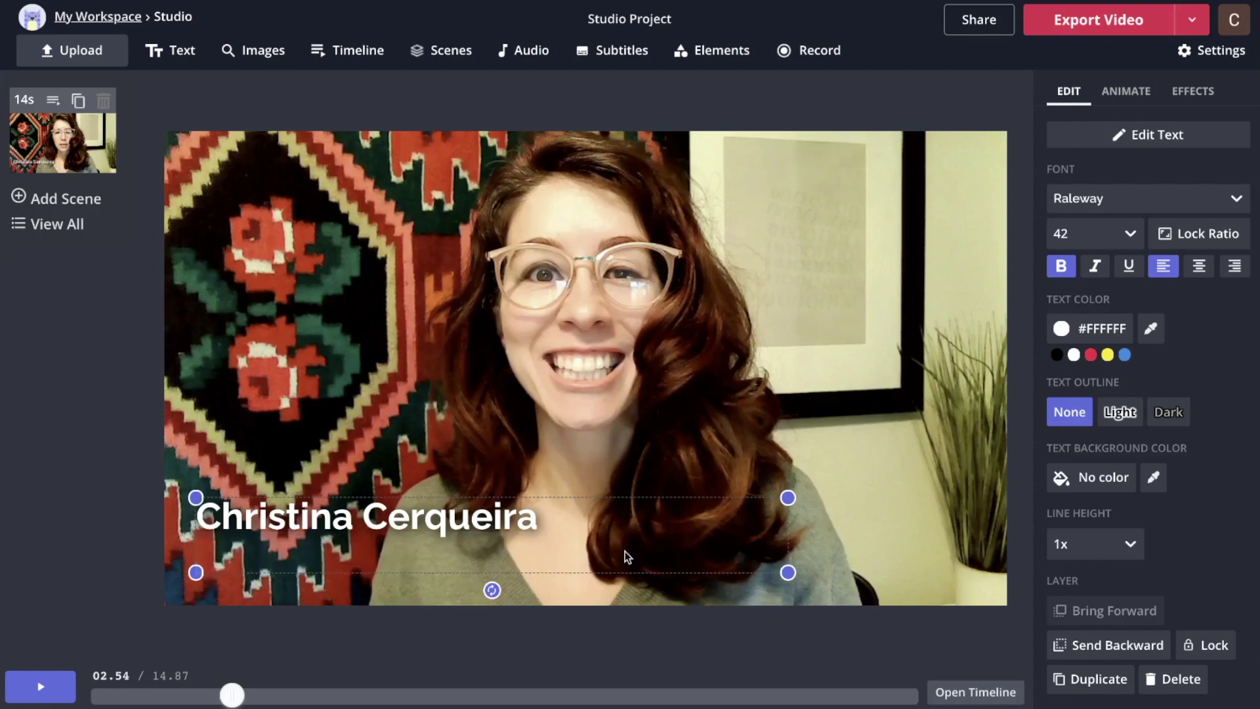
{"action": "key", "text": "BackSpace"}
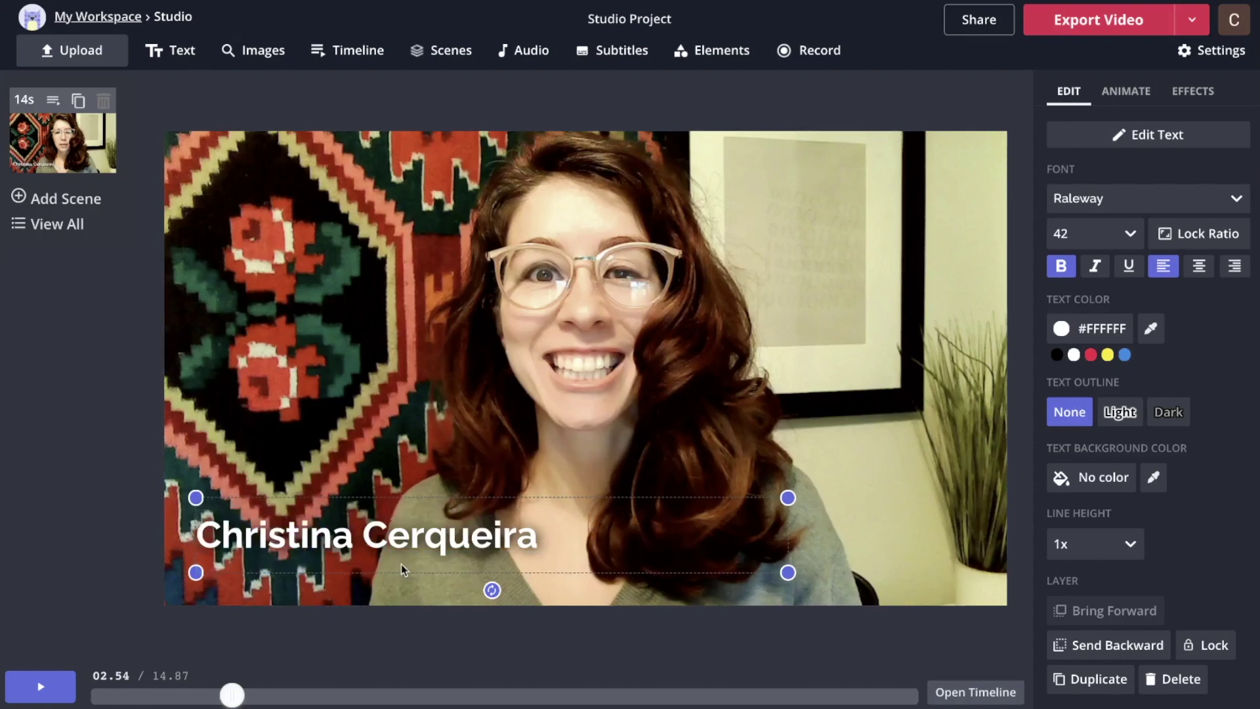
Step: Duplicate the caption as a smaller, non-bold italic 'Content strategist, Kapwing' title
{"action": "left_click", "coordinate": [1087, 682]}
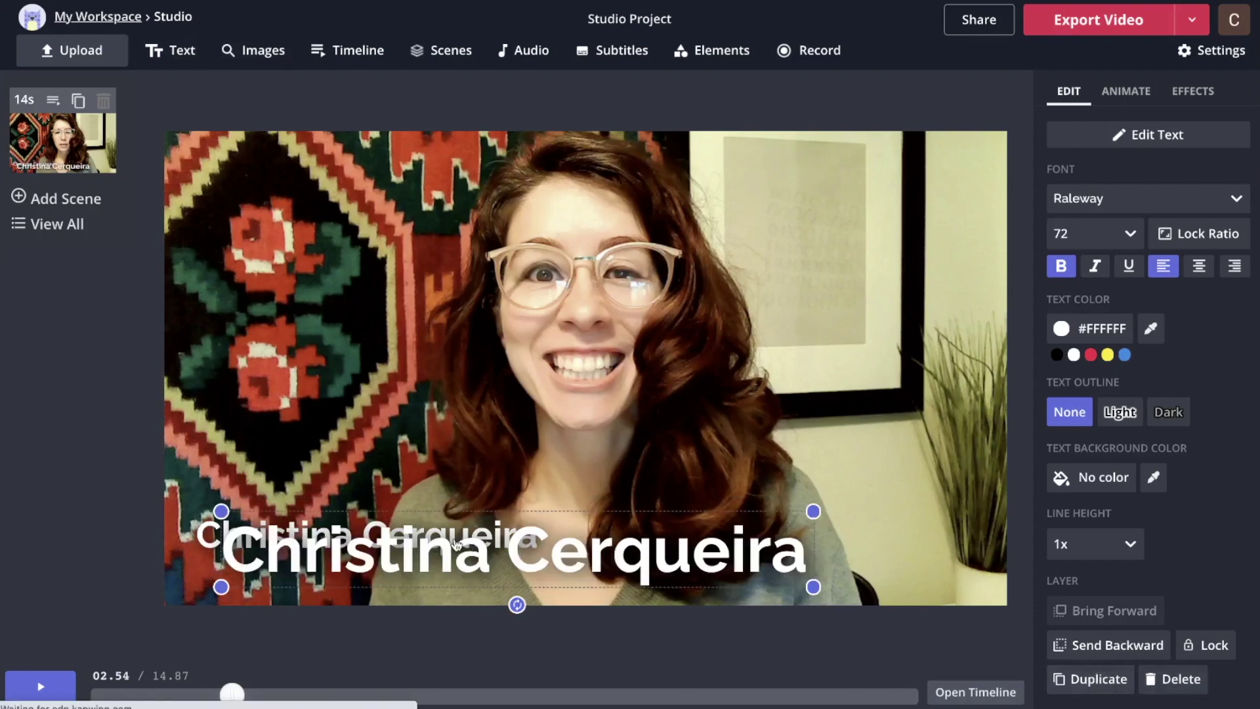
{"action": "double_click", "coordinate": [451, 560]}
{"action": "key", "text": "ctrl+v"}
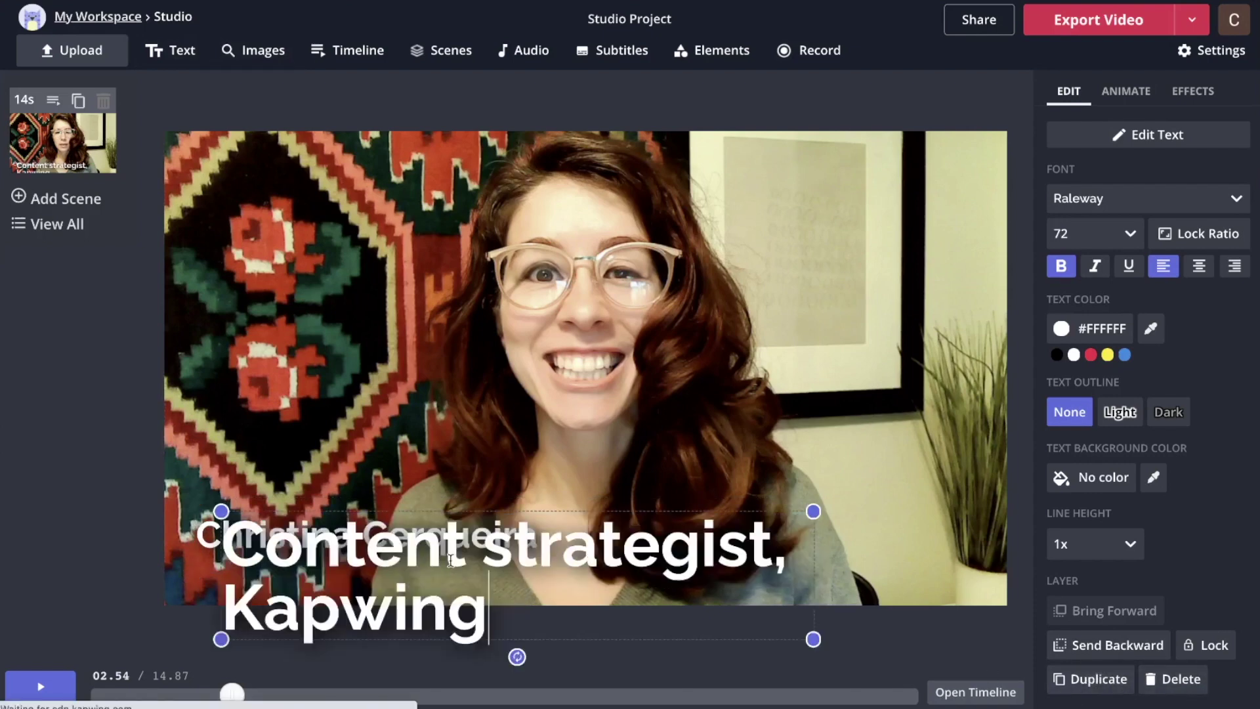
{"action": "left_click_drag", "start_coordinate": [813, 640], "coordinate": [486, 574]}
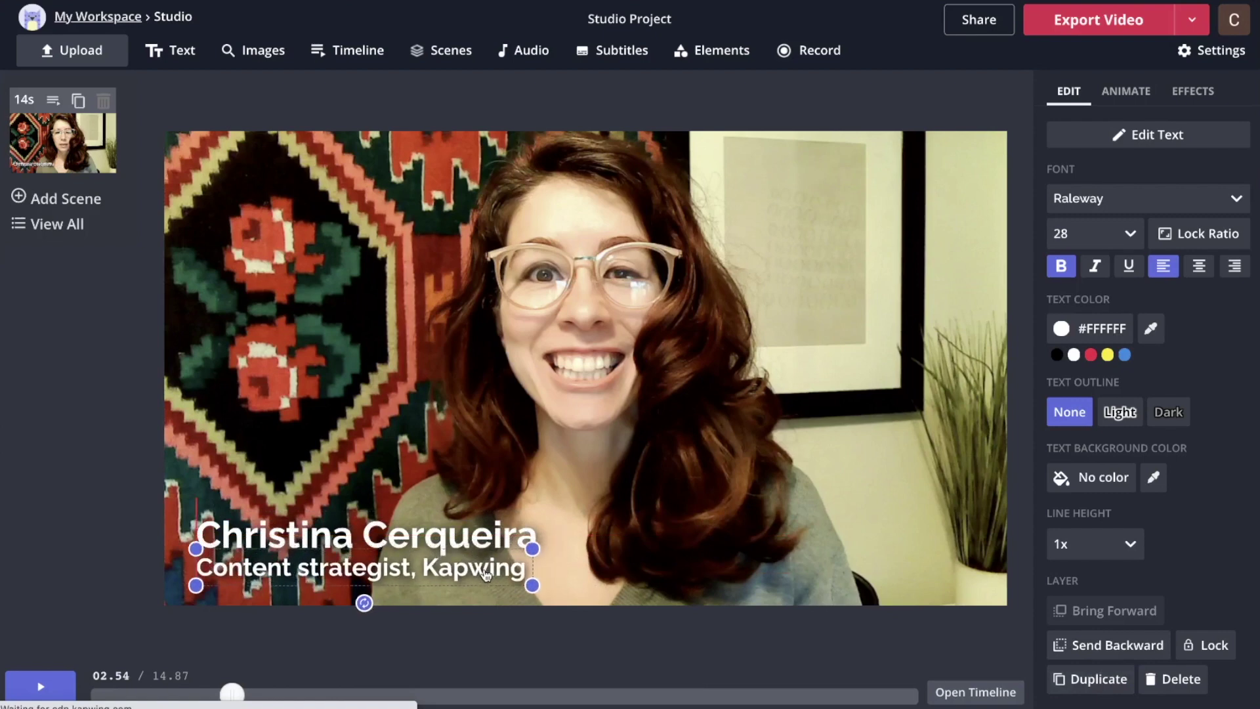
{"action": "left_click", "coordinate": [1060, 268]}
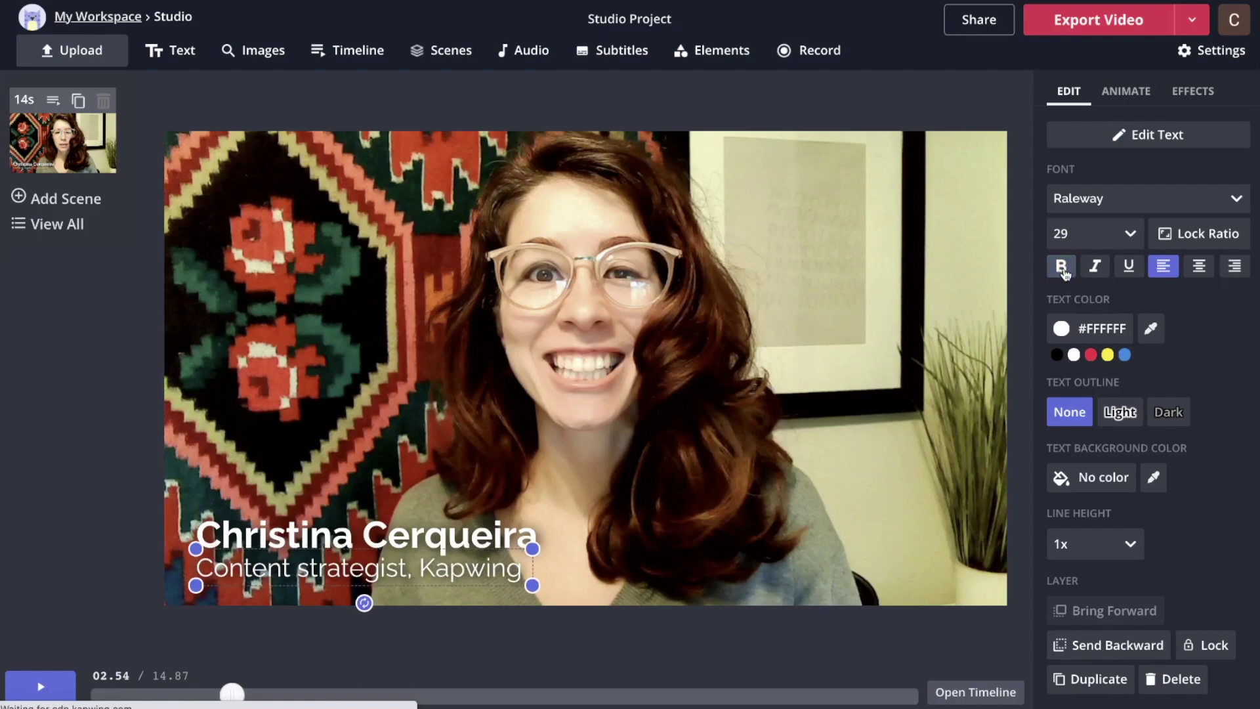
{"action": "left_click", "coordinate": [1094, 269]}
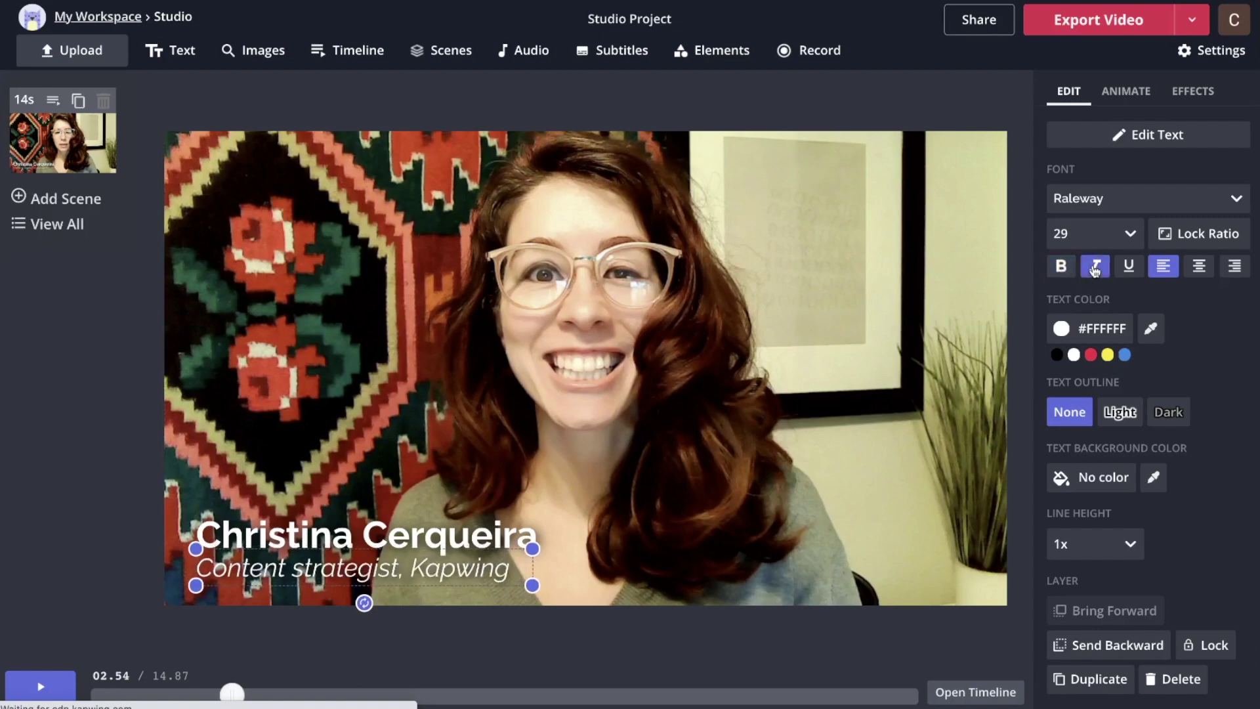
{"action": "left_click", "coordinate": [79, 383]}
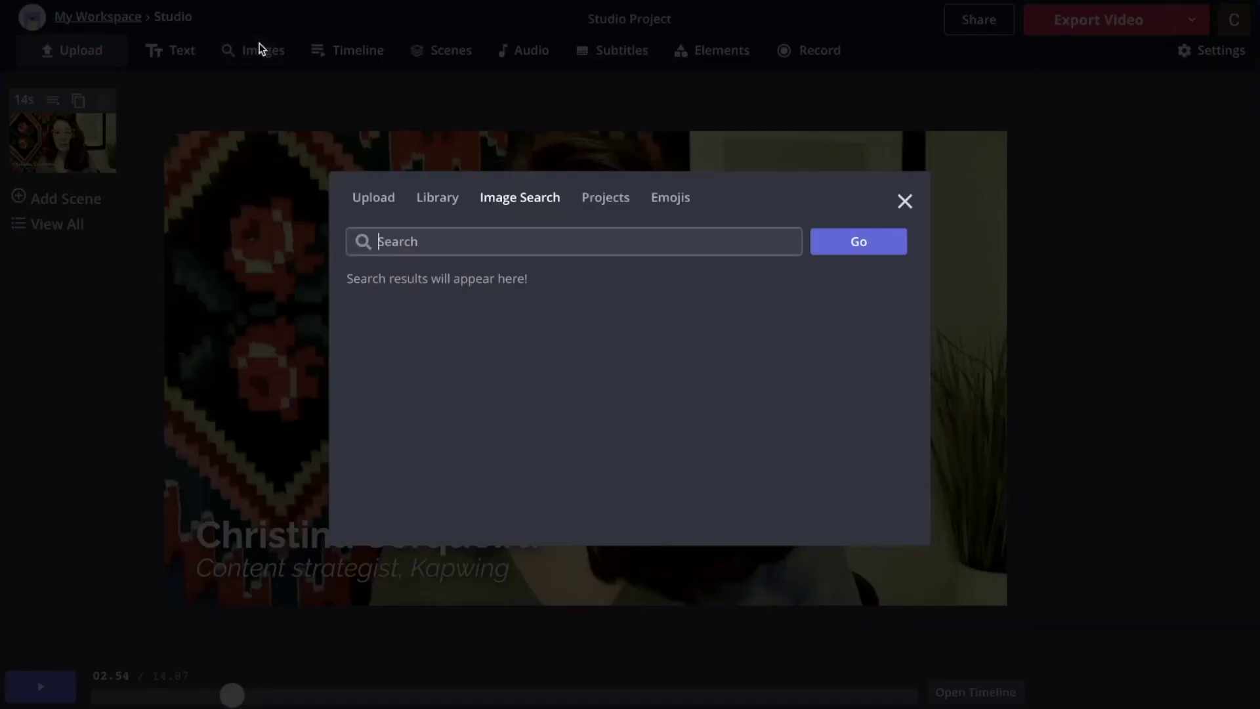
Step: Search images for 'black gradient transparent' and add the dark gradient to the video
{"action": "left_click", "coordinate": [259, 51]}
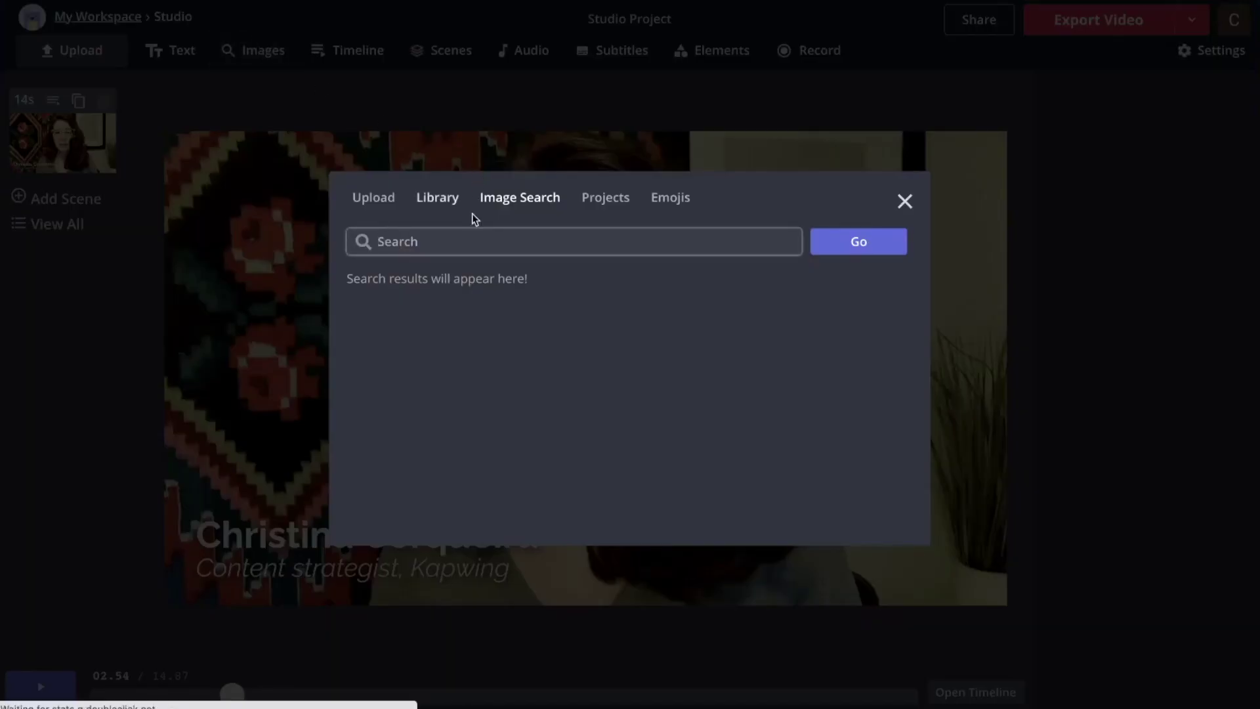
{"action": "type", "text": "black gradient transparent"}
{"action": "key", "text": "Return"}
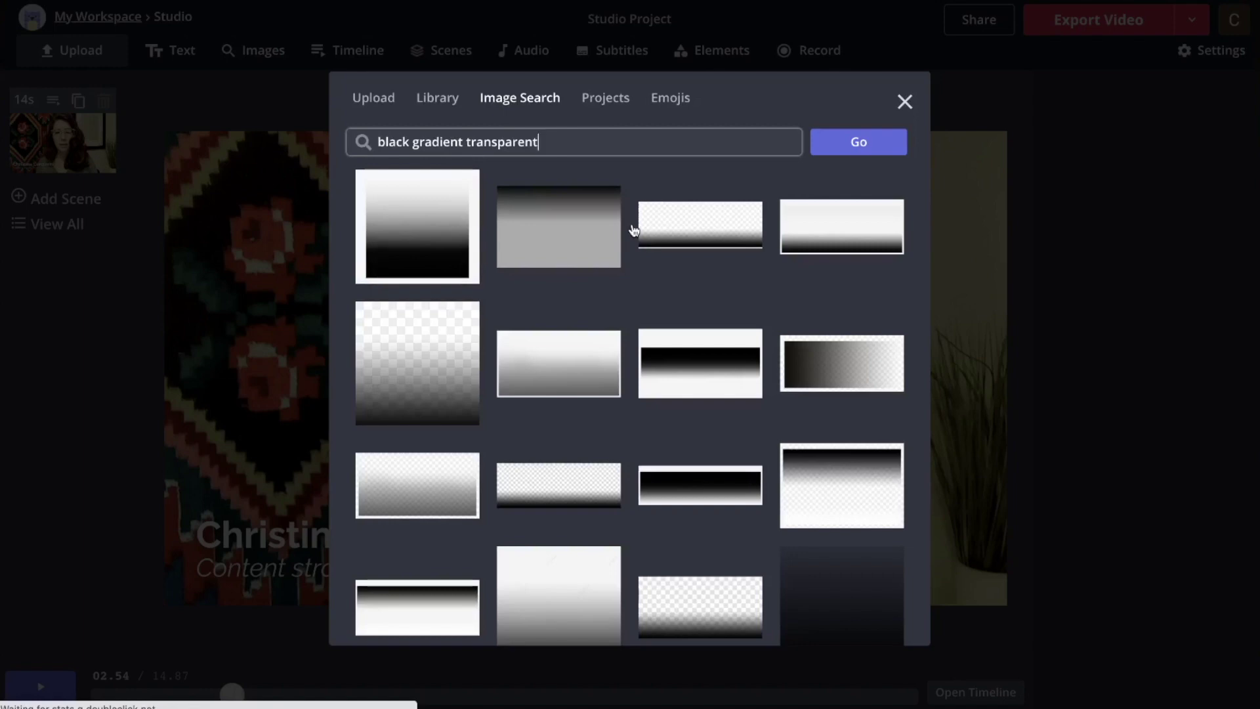
{"action": "scroll", "coordinate": [626, 376], "scroll_direction": "down", "scroll_amount": 6}
{"action": "scroll", "coordinate": [628, 379], "scroll_direction": "down", "scroll_amount": 6}
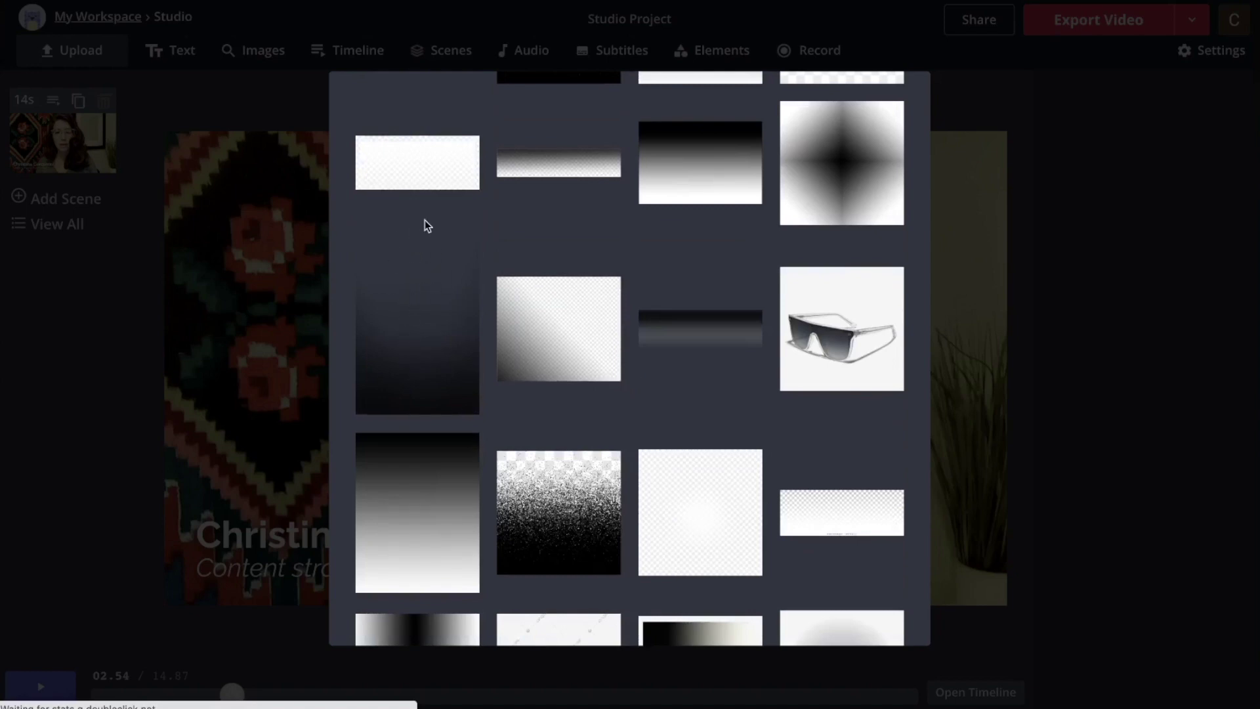
{"action": "scroll", "coordinate": [580, 237], "scroll_direction": "down", "scroll_amount": 10}
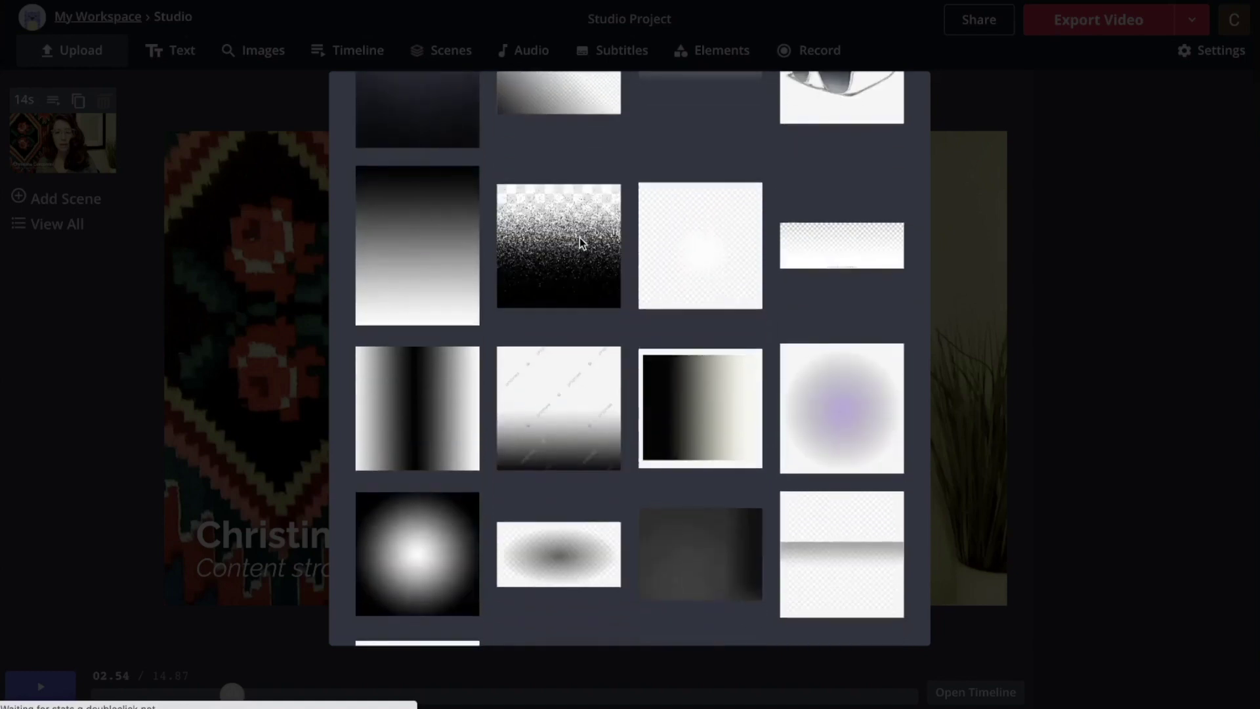
{"action": "scroll", "coordinate": [580, 238], "scroll_direction": "down", "scroll_amount": 15}
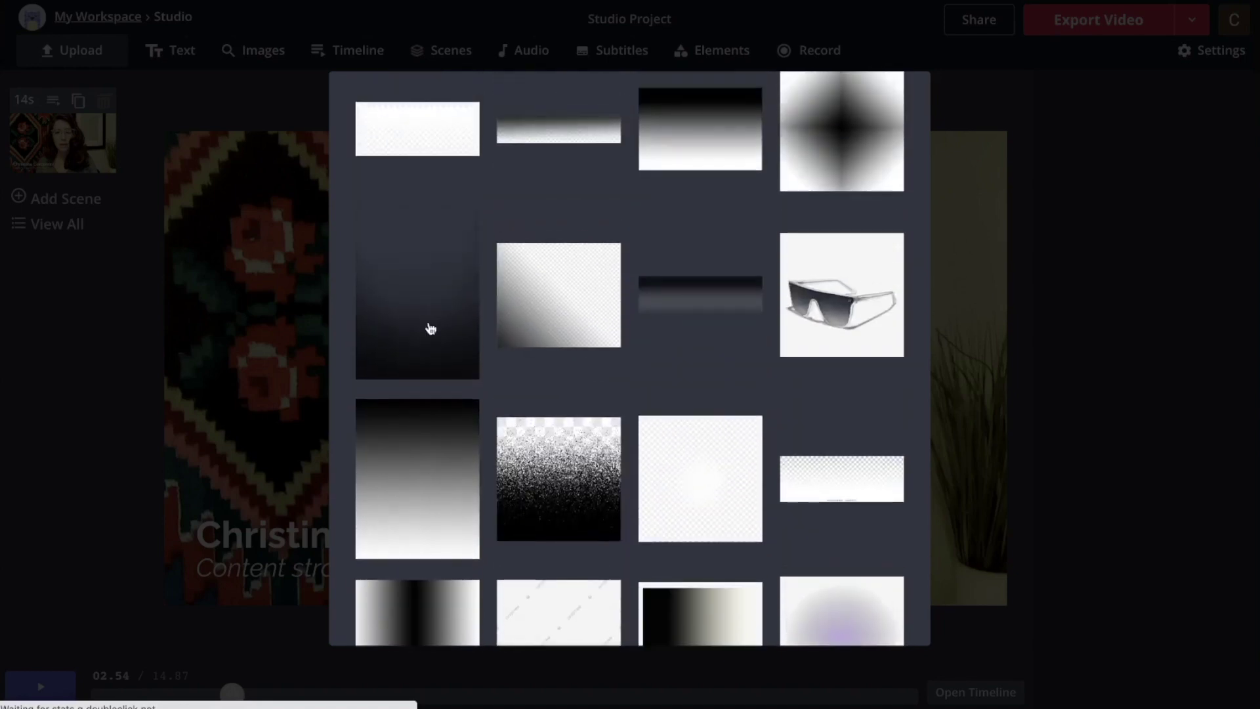
{"action": "left_click", "coordinate": [427, 329]}
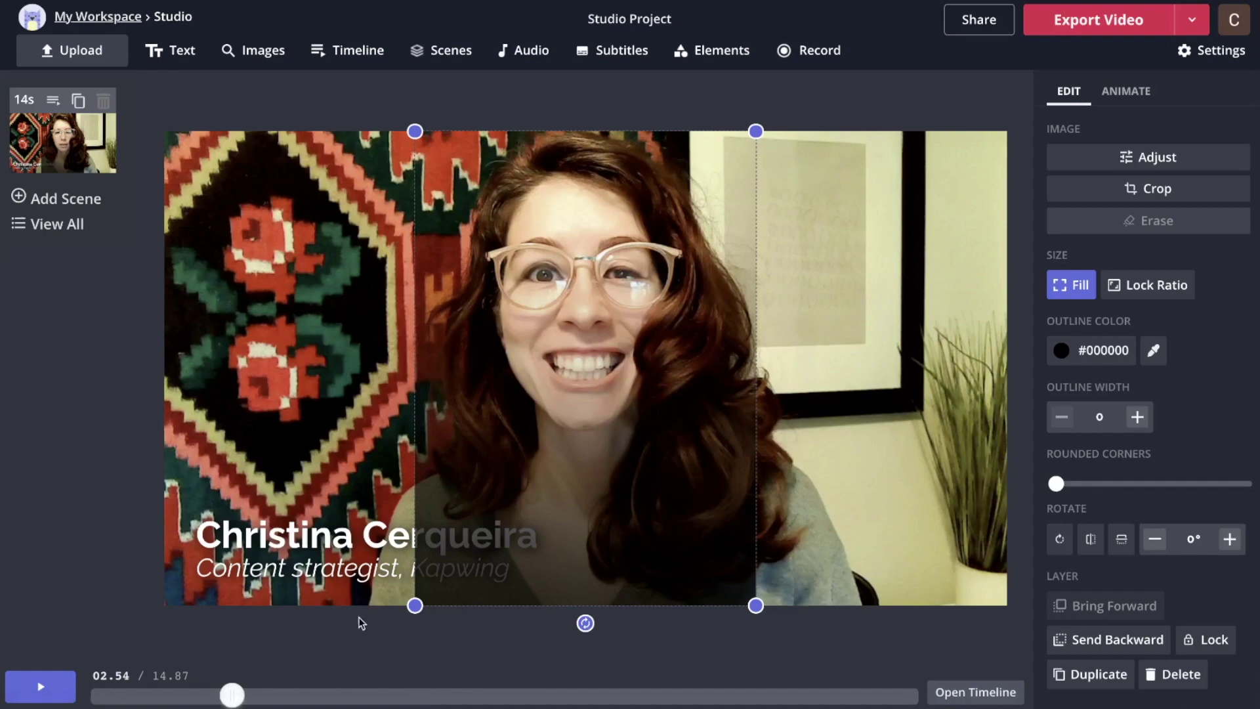
Step: Stretch the gradient across the video's full width and send it behind the captions
{"action": "left_click_drag", "start_coordinate": [415, 605], "coordinate": [150, 614]}
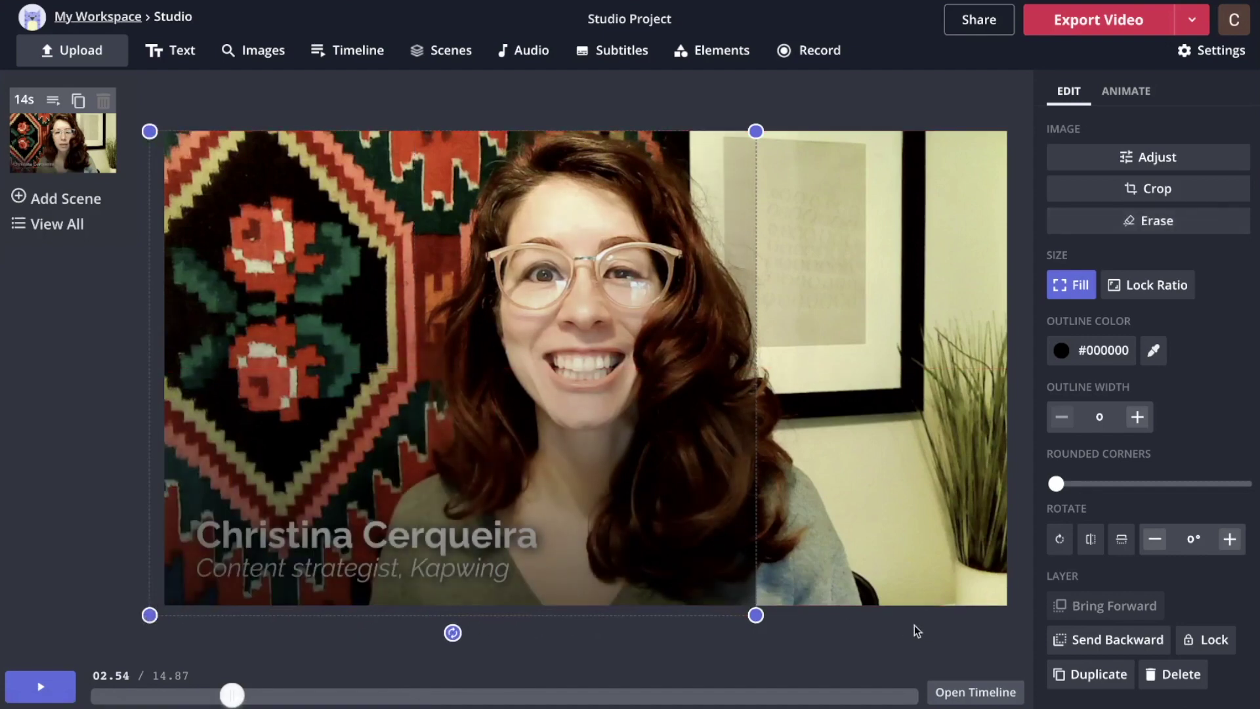
{"action": "left_click_drag", "start_coordinate": [755, 614], "coordinate": [1004, 625]}
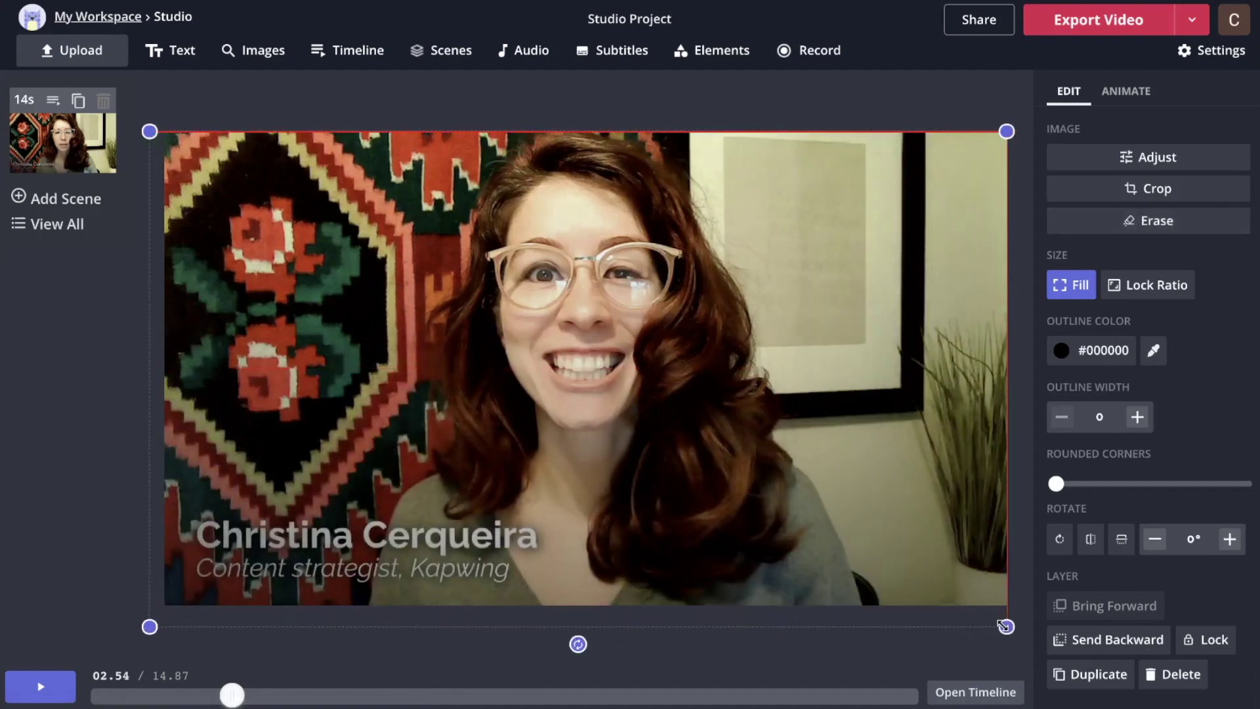
{"action": "left_click", "coordinate": [1147, 646]}
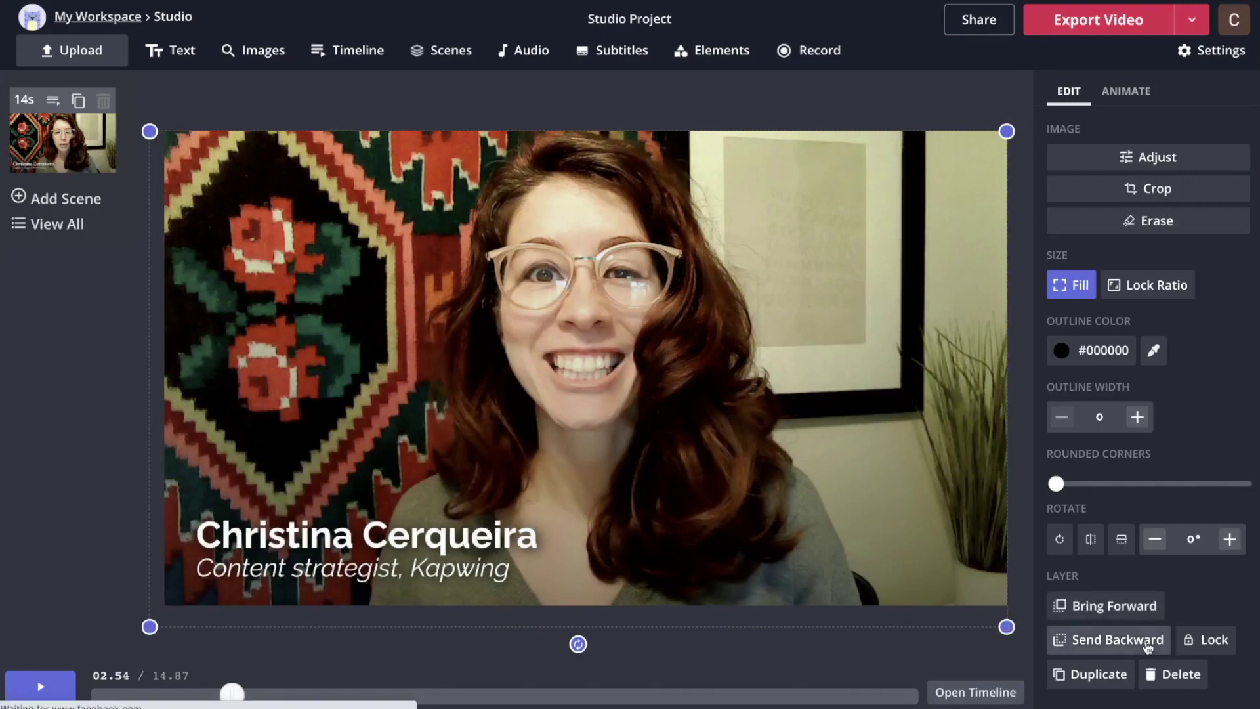
{"action": "left_click", "coordinate": [994, 659]}
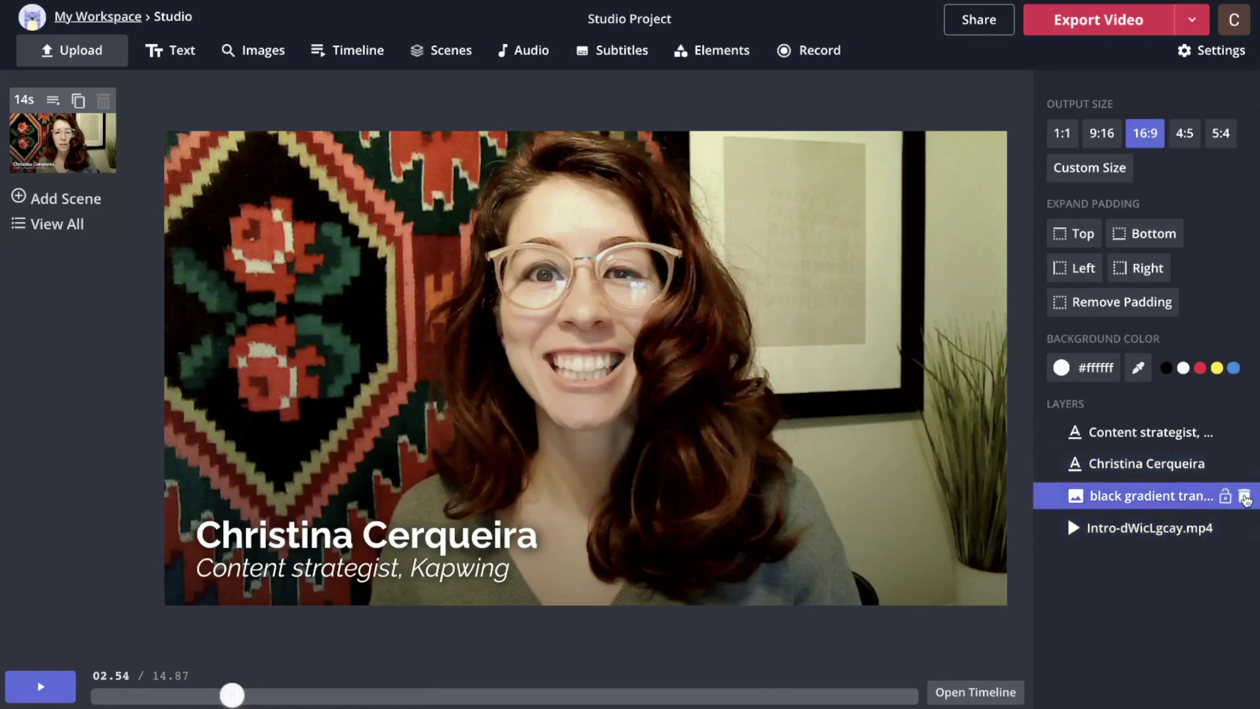
Step: Delete and restore the gradient layer, then give the name caption a purple, text-fitted background
{"action": "left_click", "coordinate": [1244, 497]}
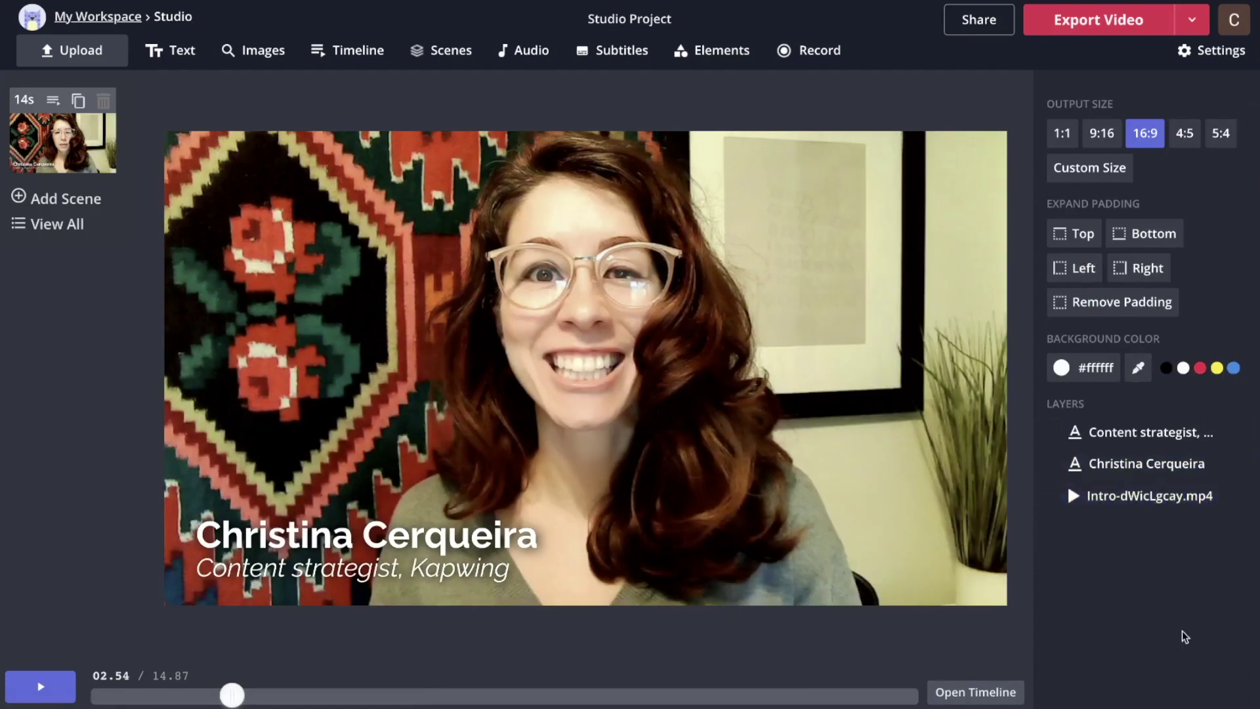
{"action": "key", "text": "ctrl+z"}
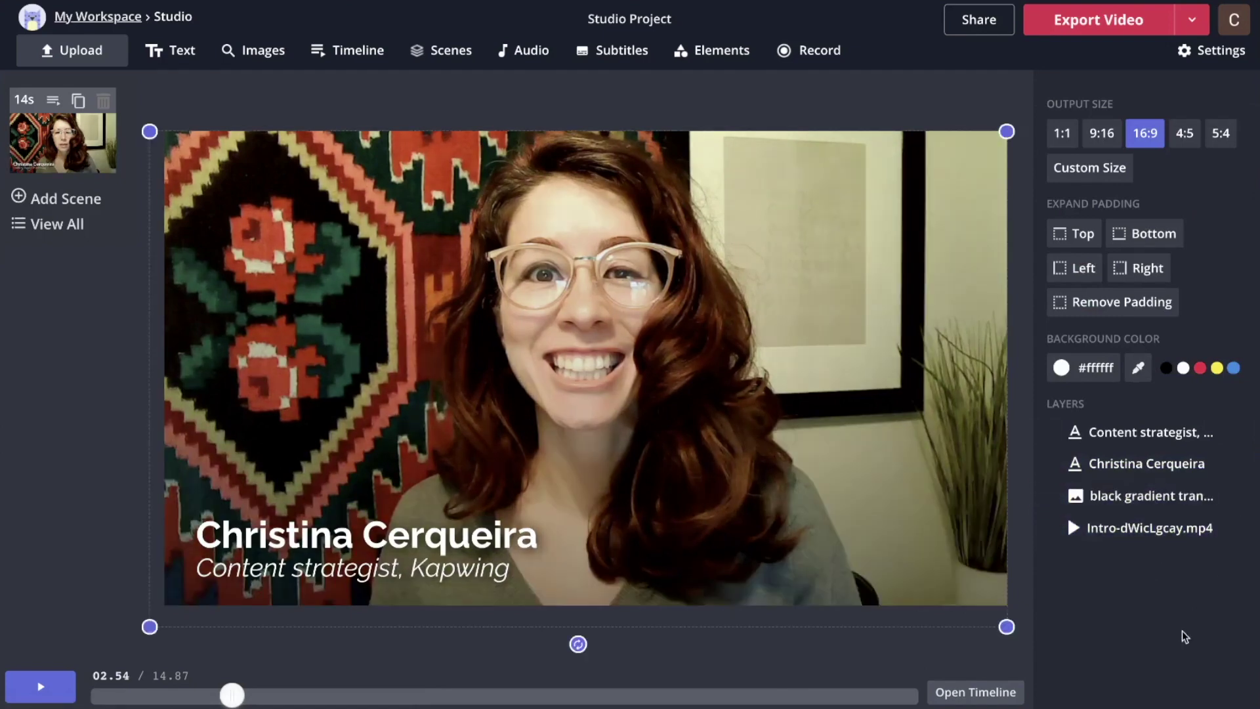
{"action": "left_click", "coordinate": [1147, 463]}
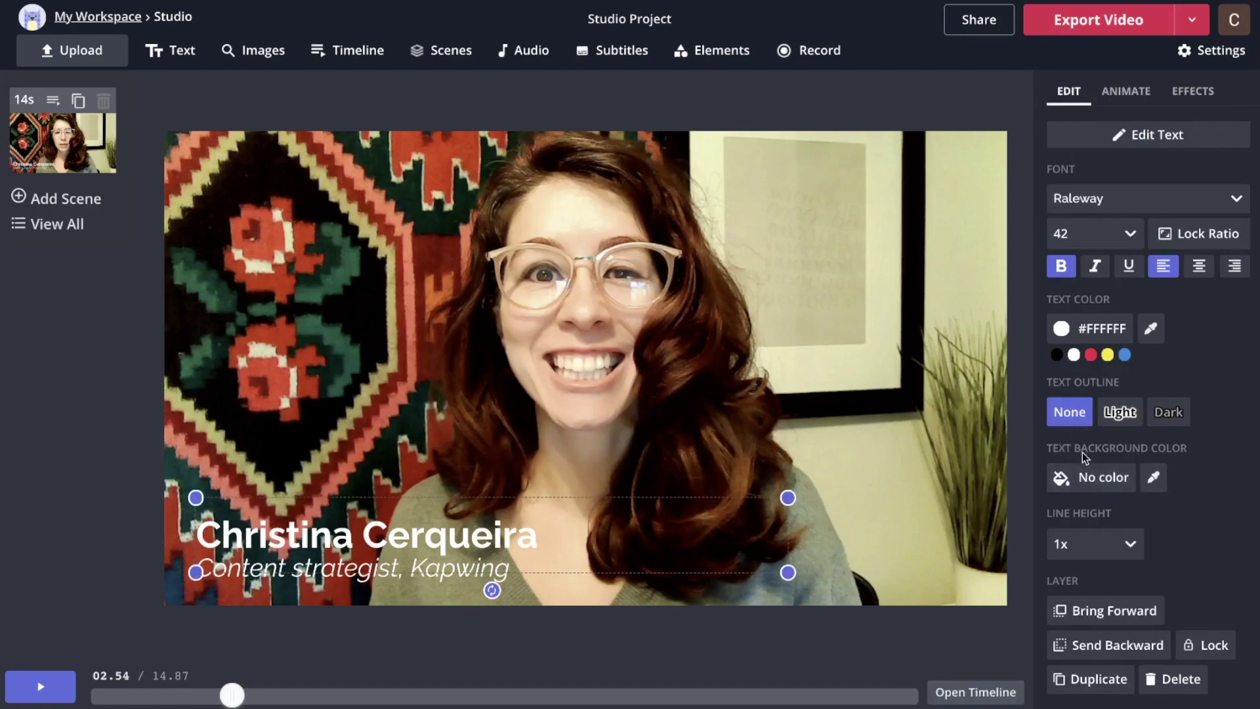
{"action": "left_click", "coordinate": [1108, 487]}
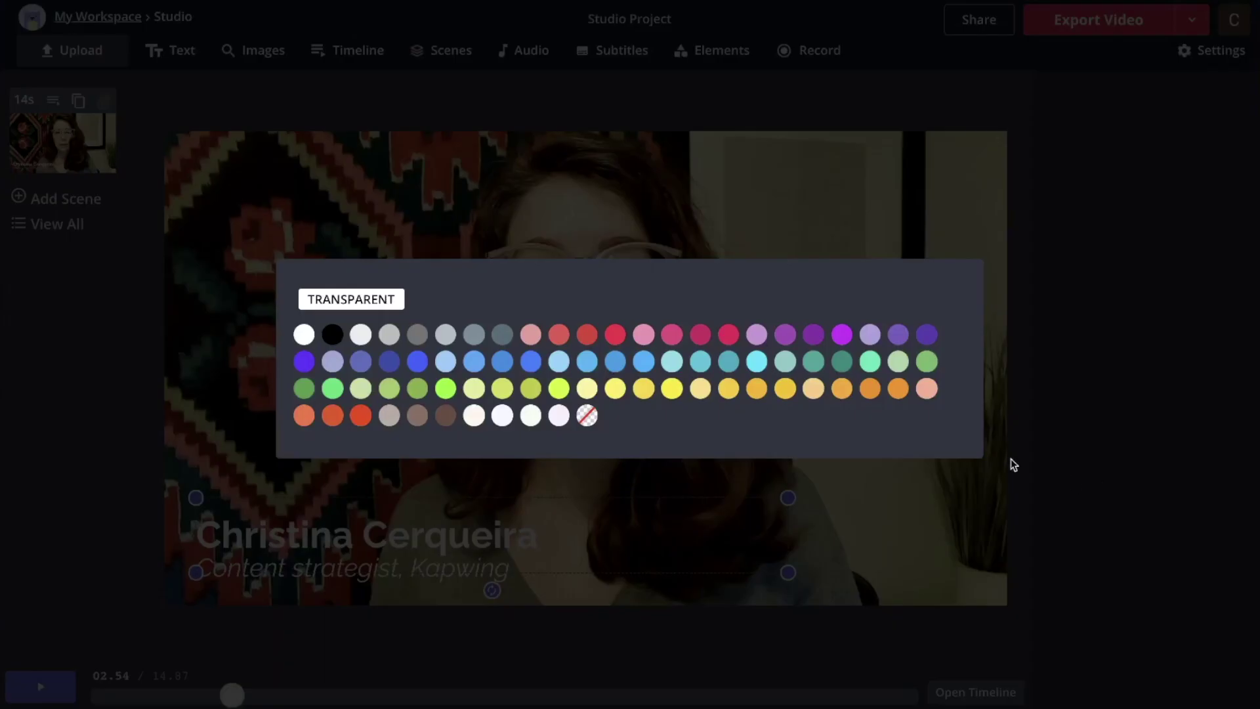
{"action": "left_click", "coordinate": [813, 334]}
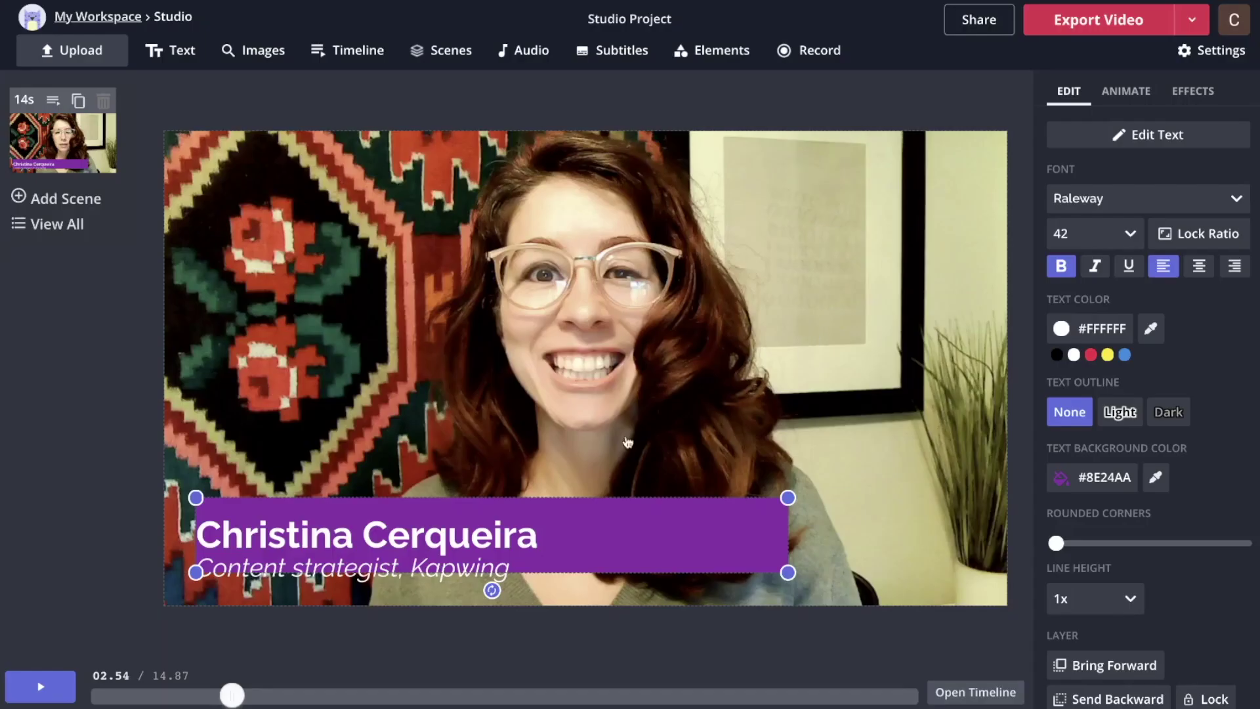
{"action": "left_click_drag", "start_coordinate": [791, 571], "coordinate": [519, 558]}
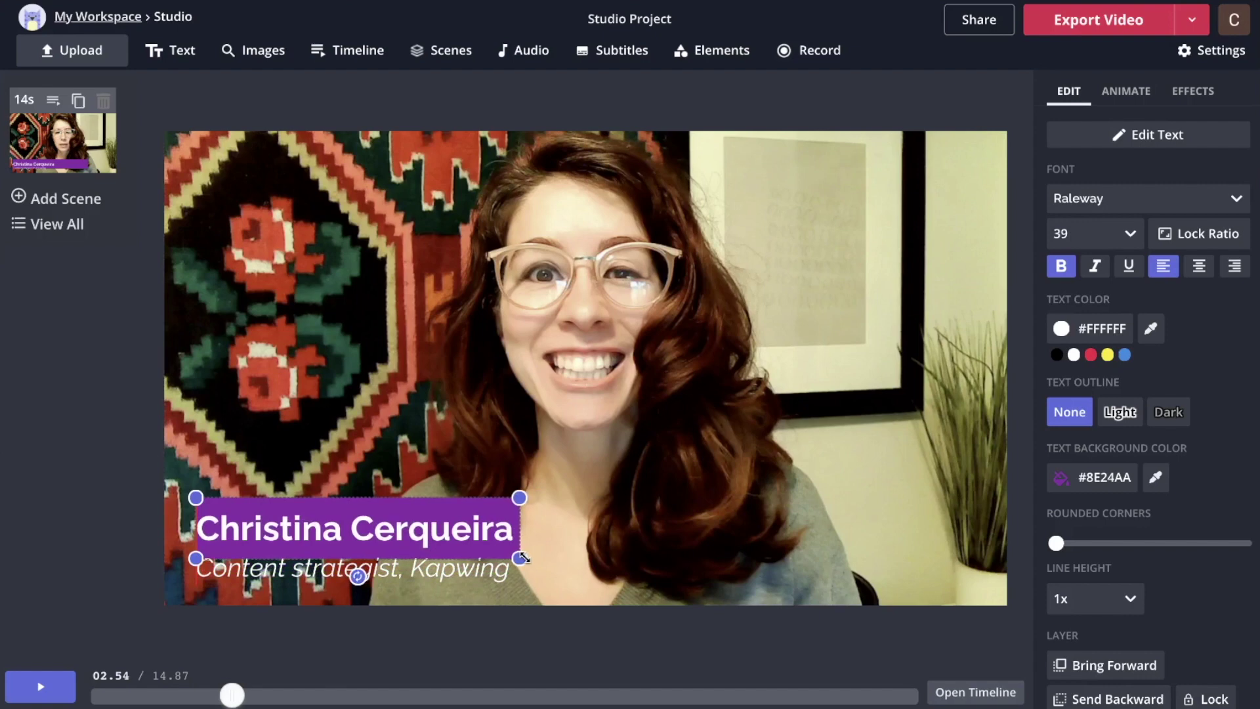
Step: Give the title caption a light purple background and enlarge its box slightly
{"action": "left_click", "coordinate": [477, 581]}
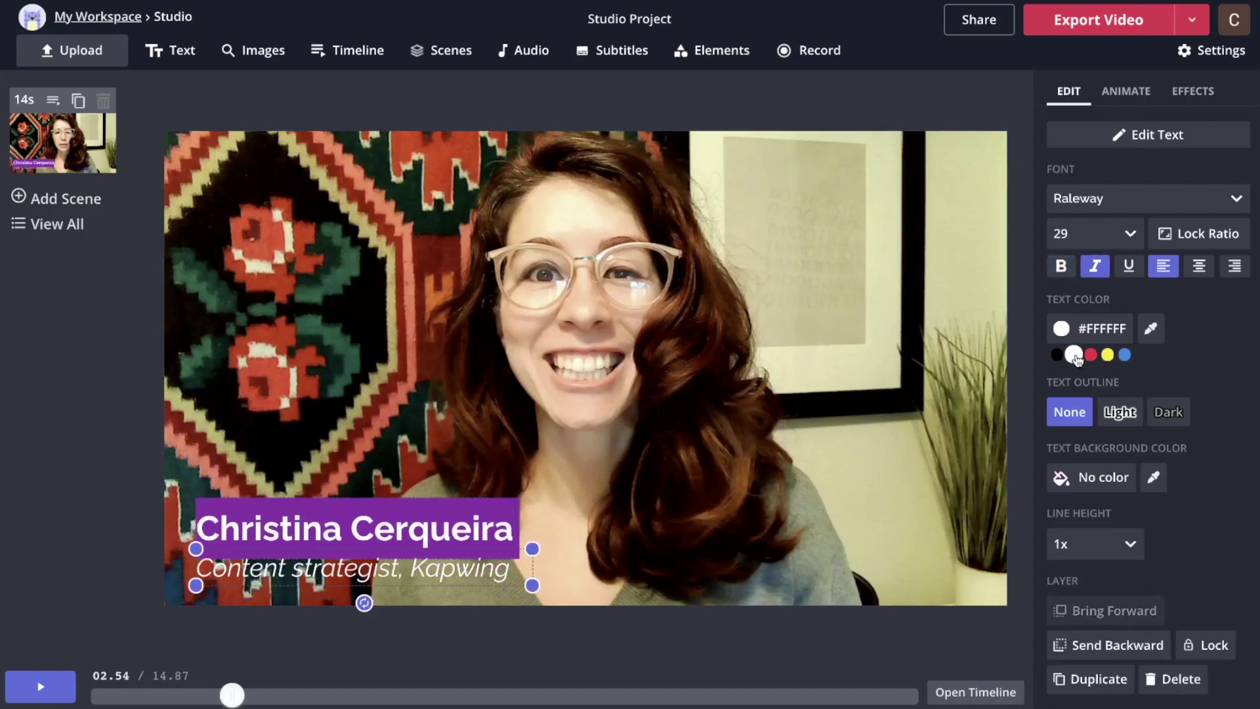
{"action": "left_click", "coordinate": [1099, 478]}
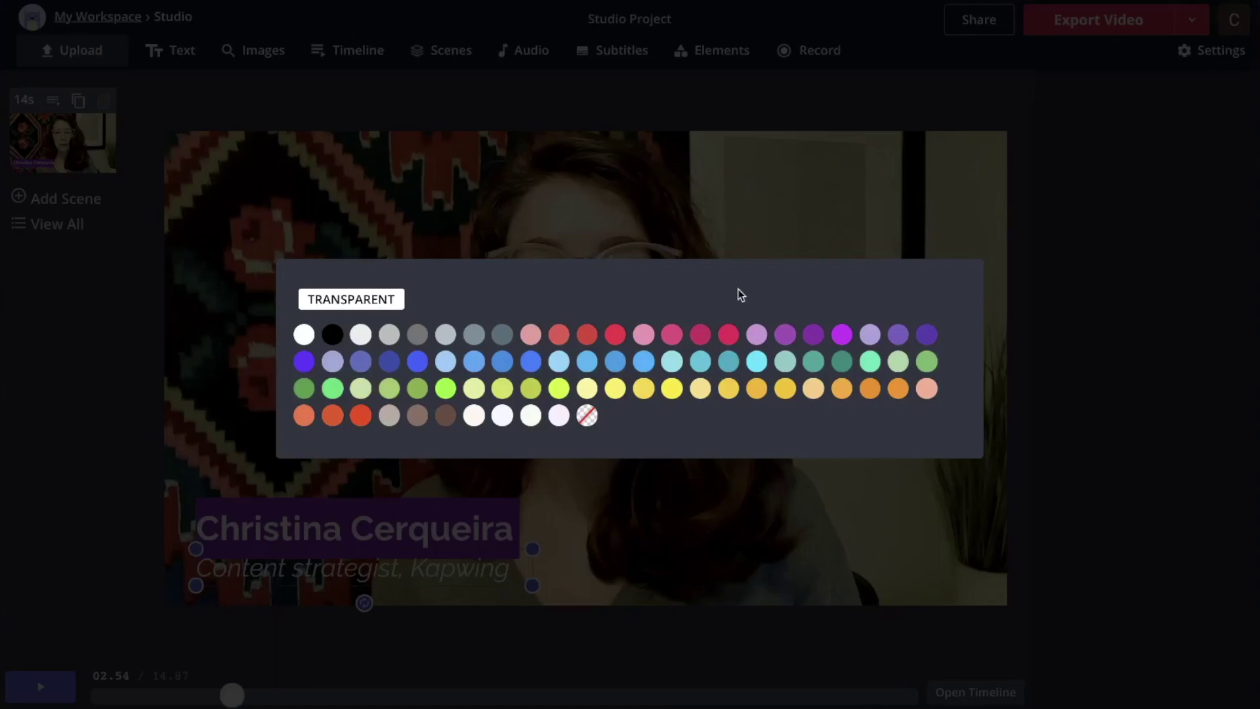
{"action": "left_click", "coordinate": [756, 334]}
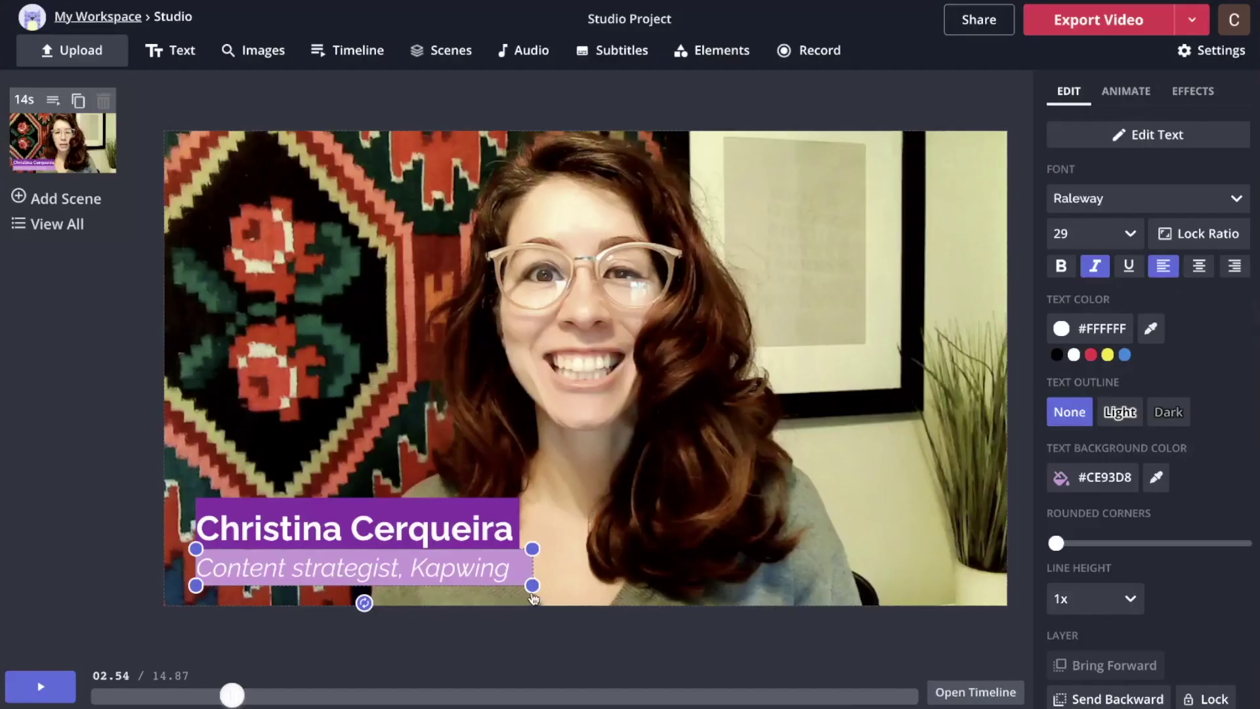
{"action": "left_click_drag", "start_coordinate": [532, 585], "coordinate": [540, 594]}
{"action": "left_click", "coordinate": [538, 630]}
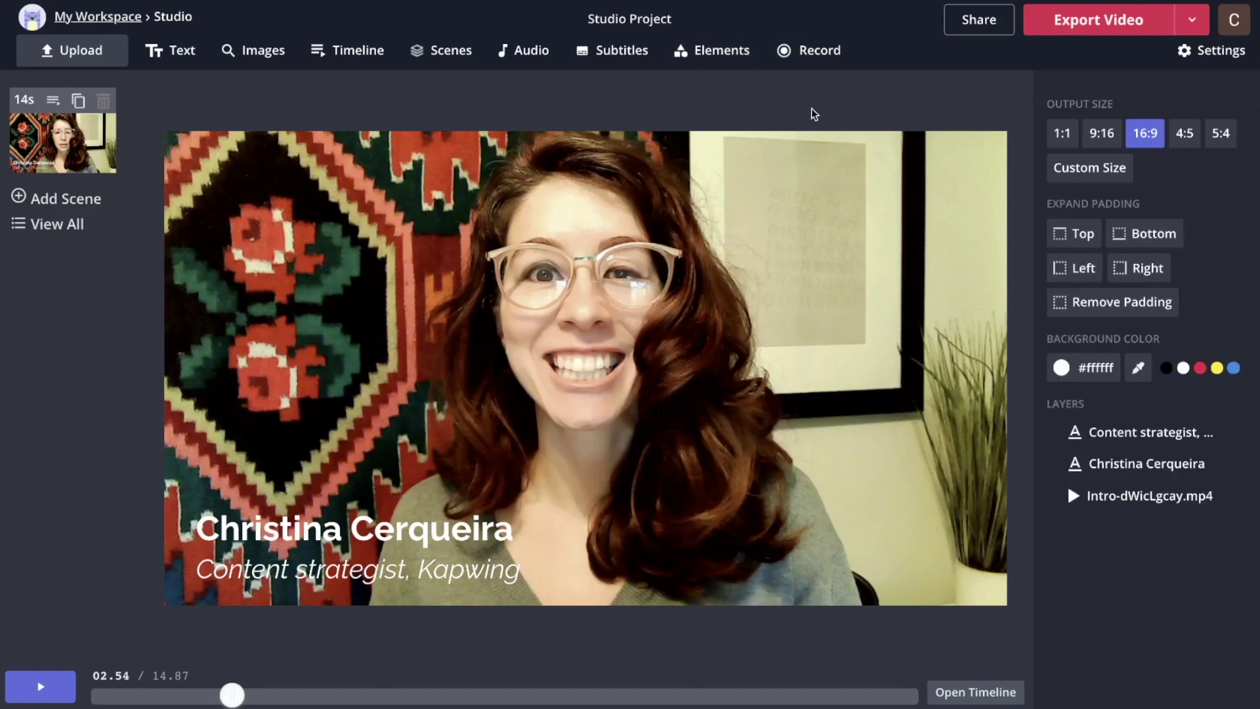
Step: Add a black rectangle and stretch it over the bottom-left caption area
{"action": "left_click", "coordinate": [706, 59]}
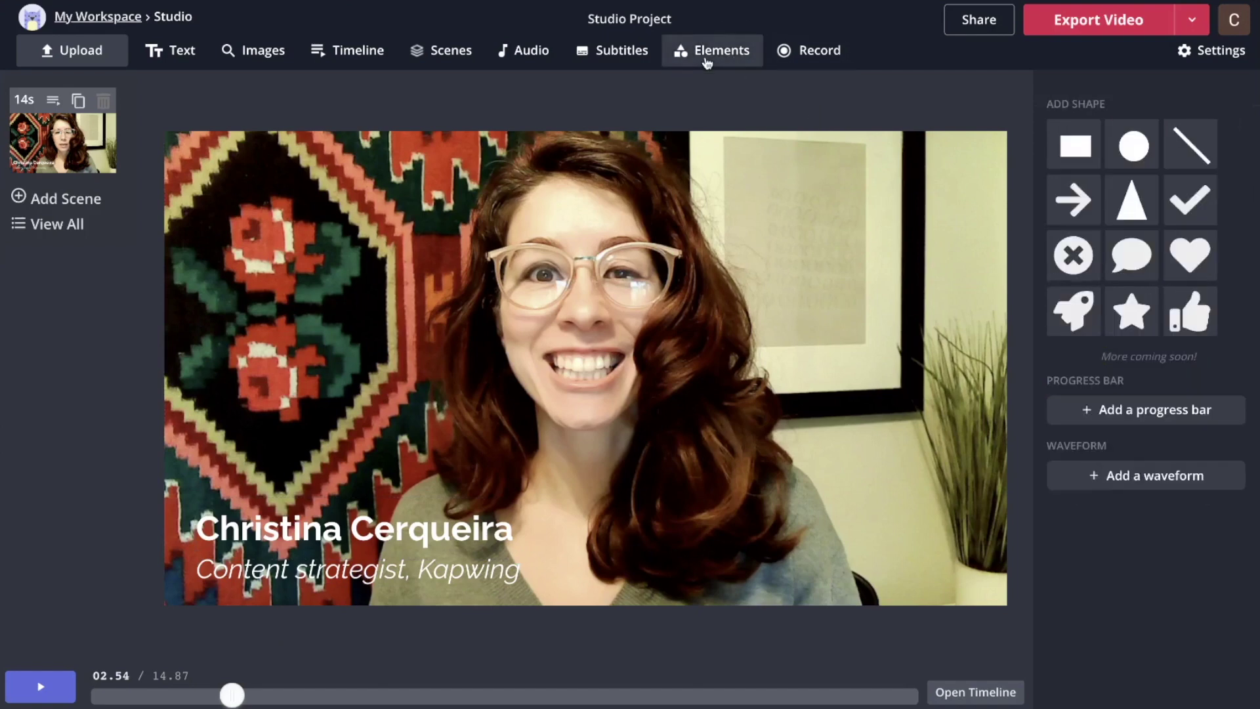
{"action": "left_click", "coordinate": [1080, 150]}
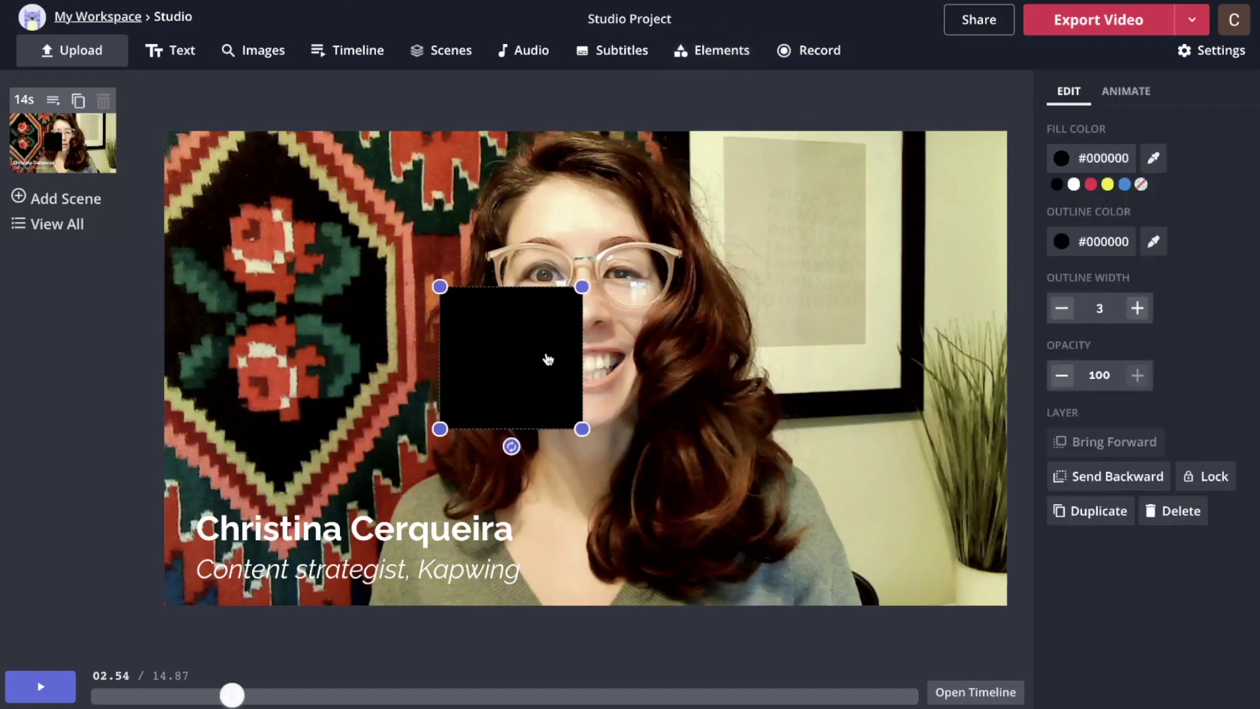
{"action": "left_click_drag", "start_coordinate": [551, 357], "coordinate": [276, 554]}
{"action": "left_click_drag", "start_coordinate": [309, 624], "coordinate": [544, 596]}
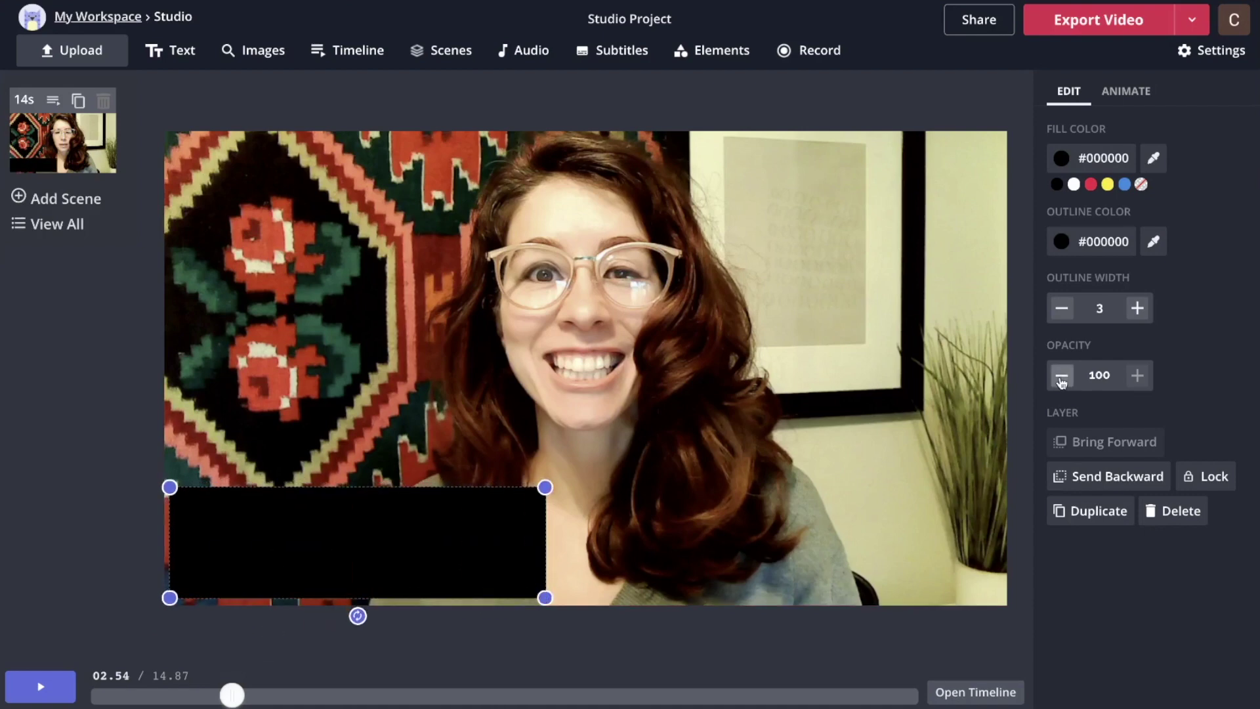
Step: Set the box to 60% opacity behind the captions, then make a box fully opaque
{"action": "left_click", "coordinate": [1061, 378]}
{"action": "left_click", "coordinate": [1061, 377]}
{"action": "left_click", "coordinate": [1061, 378]}
{"action": "left_click", "coordinate": [1061, 378]}
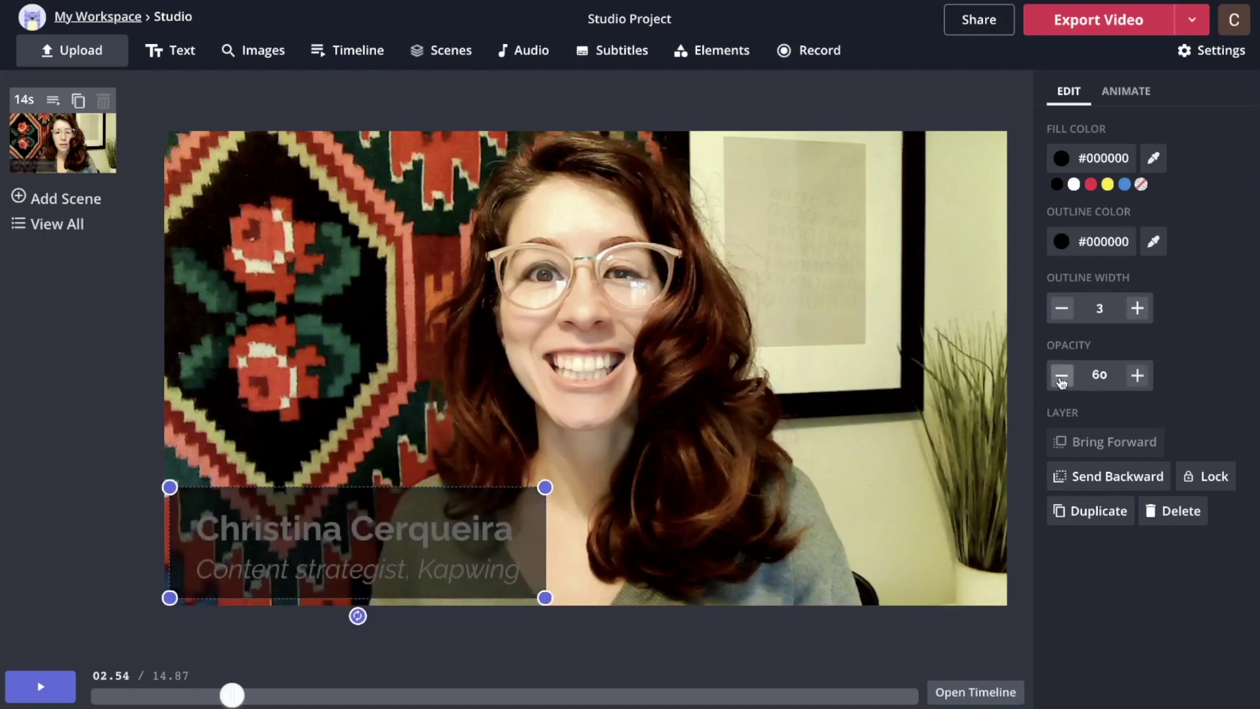
{"action": "left_click", "coordinate": [1105, 477]}
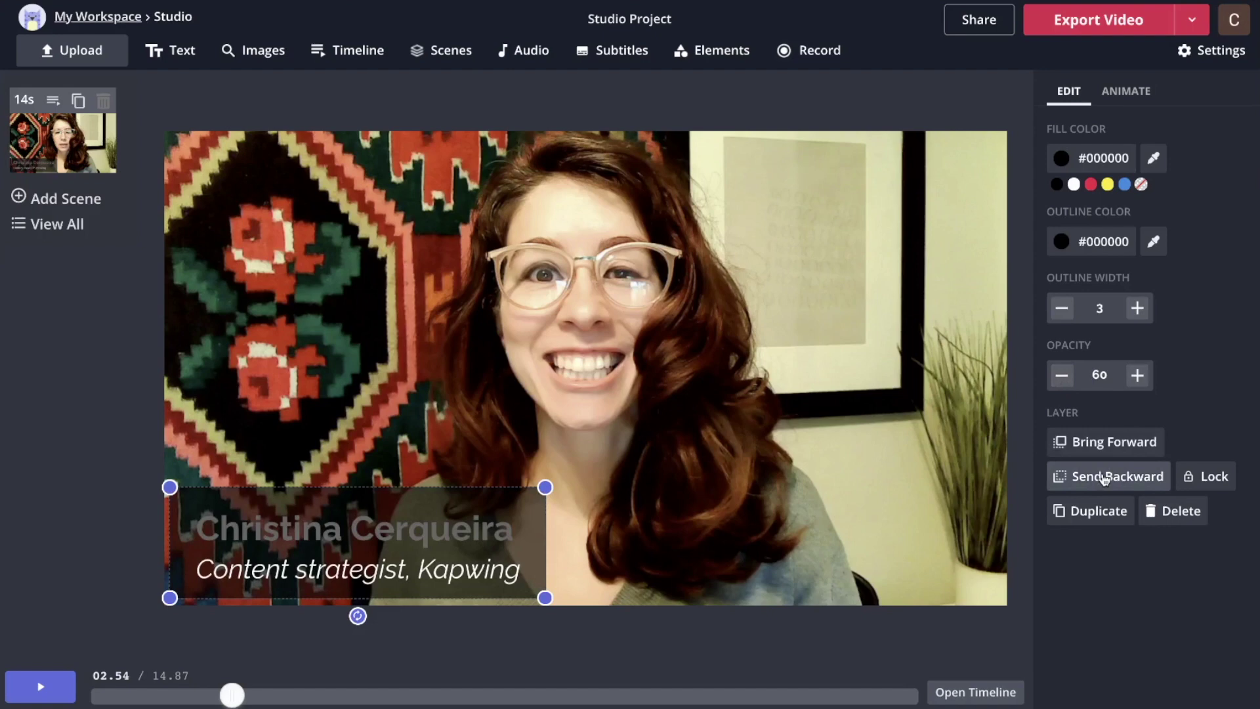
{"action": "left_click", "coordinate": [1104, 478]}
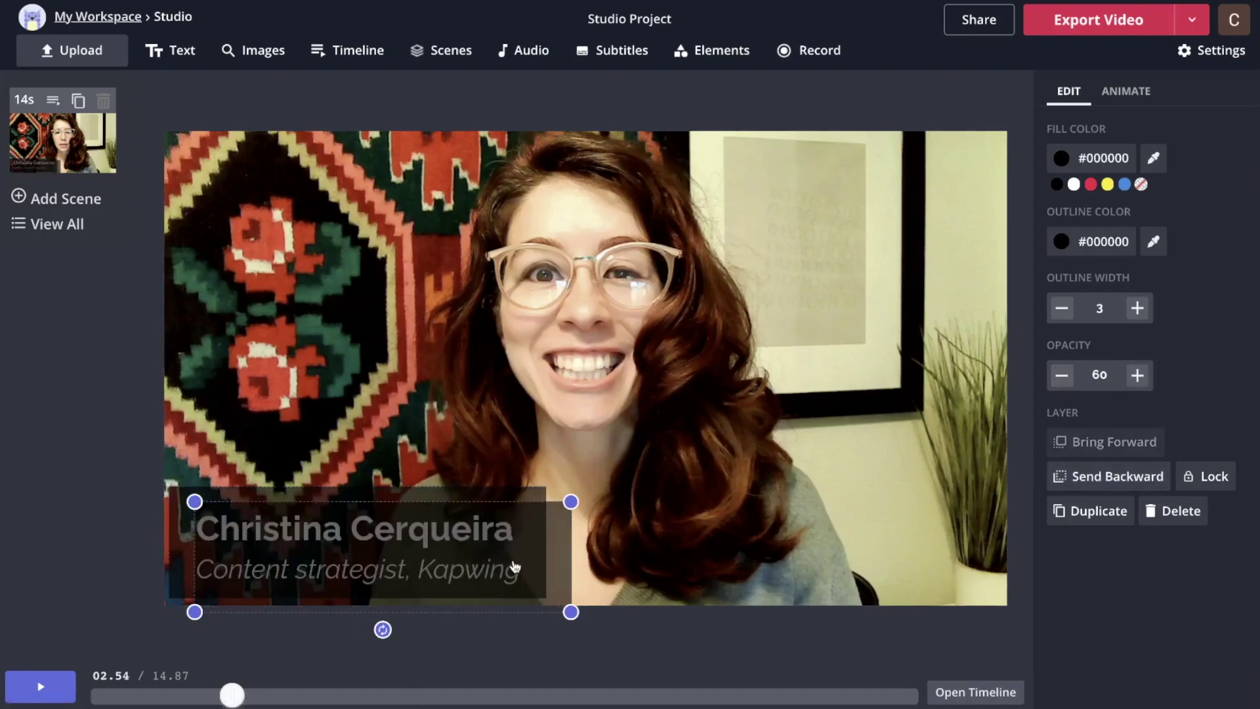
{"action": "left_click", "coordinate": [489, 555]}
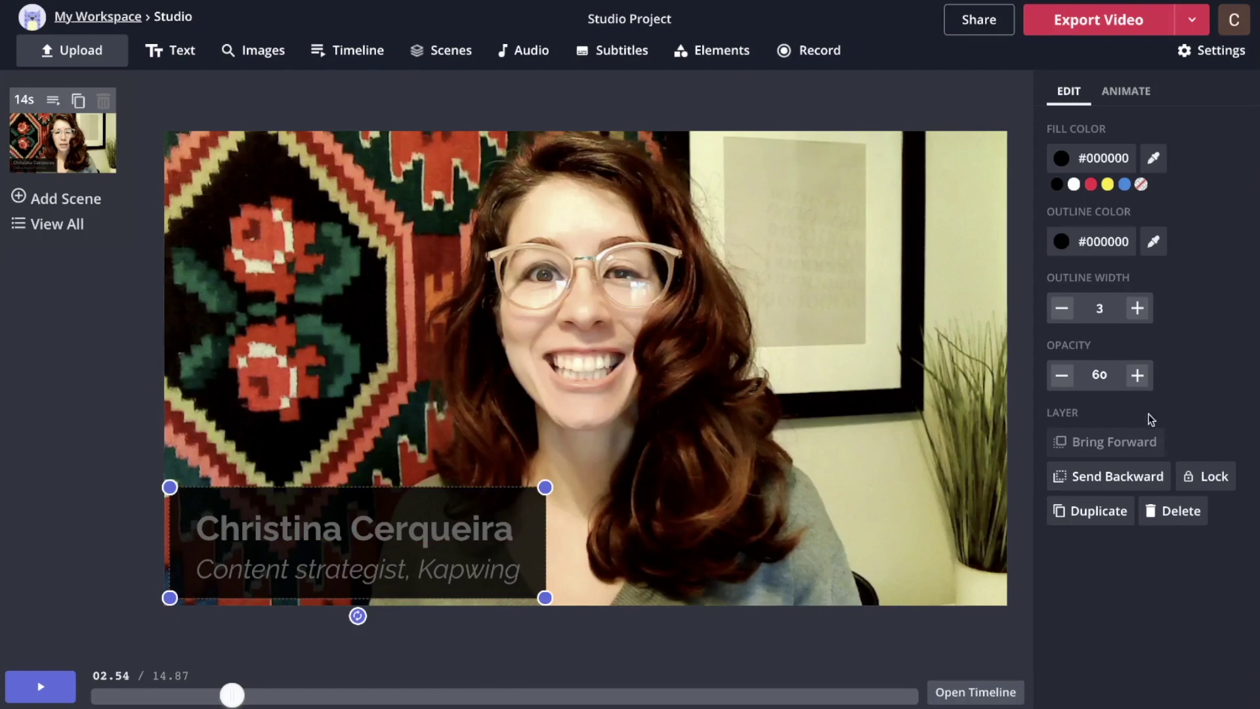
{"action": "left_click", "coordinate": [1137, 375]}
{"action": "left_click", "coordinate": [1137, 374]}
{"action": "left_click", "coordinate": [1137, 375]}
{"action": "left_click", "coordinate": [1137, 375]}
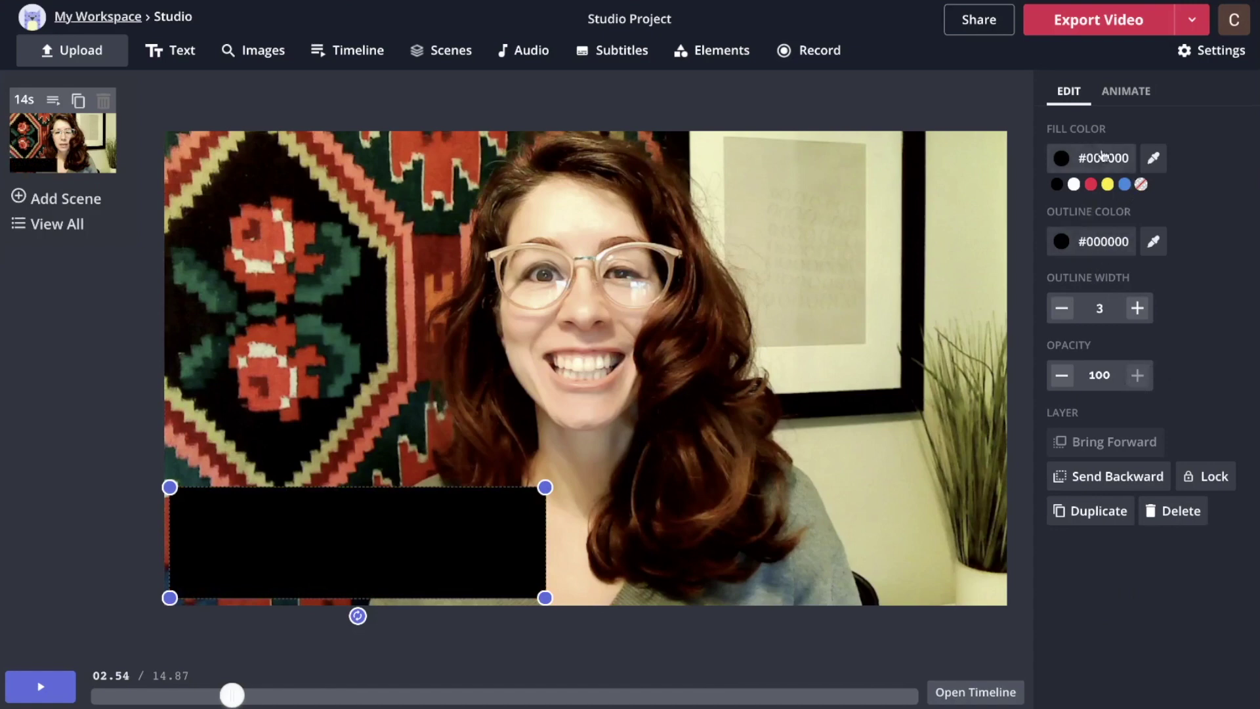
Step: Give the top rectangle no fill and a #D500F9 purple outline of width 7
{"action": "left_click", "coordinate": [1141, 186]}
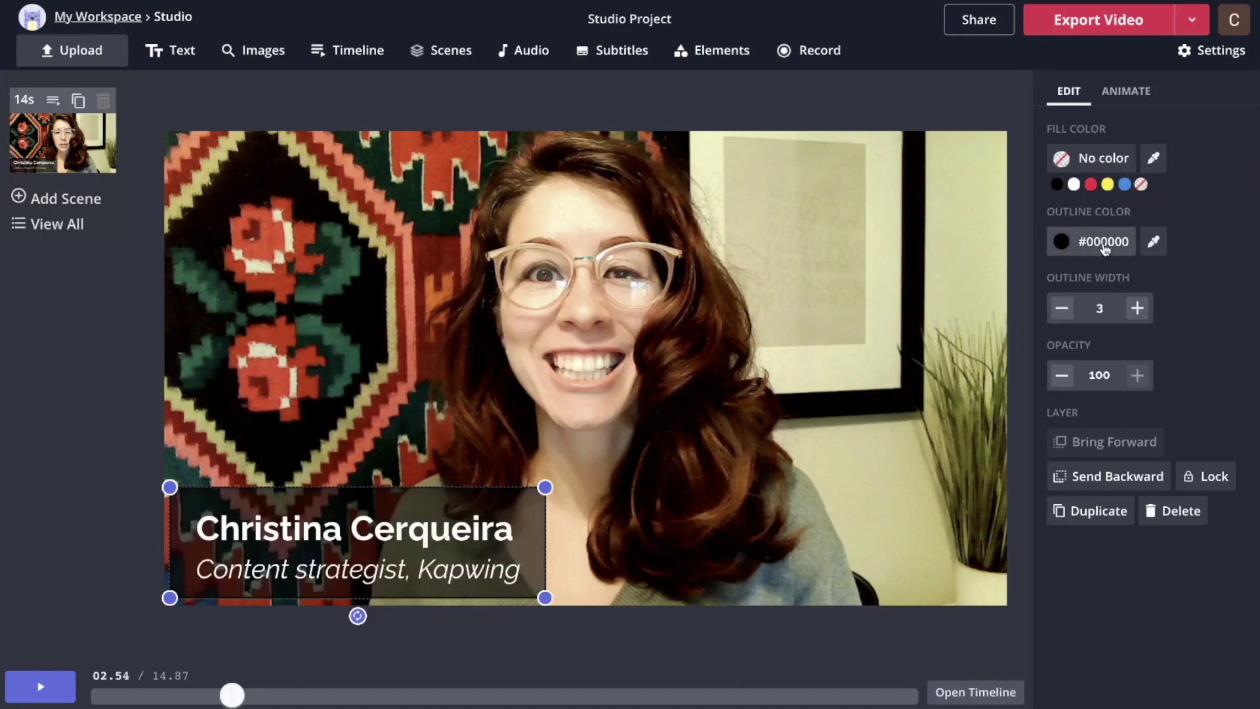
{"action": "left_click", "coordinate": [1070, 248]}
{"action": "left_click", "coordinate": [844, 334]}
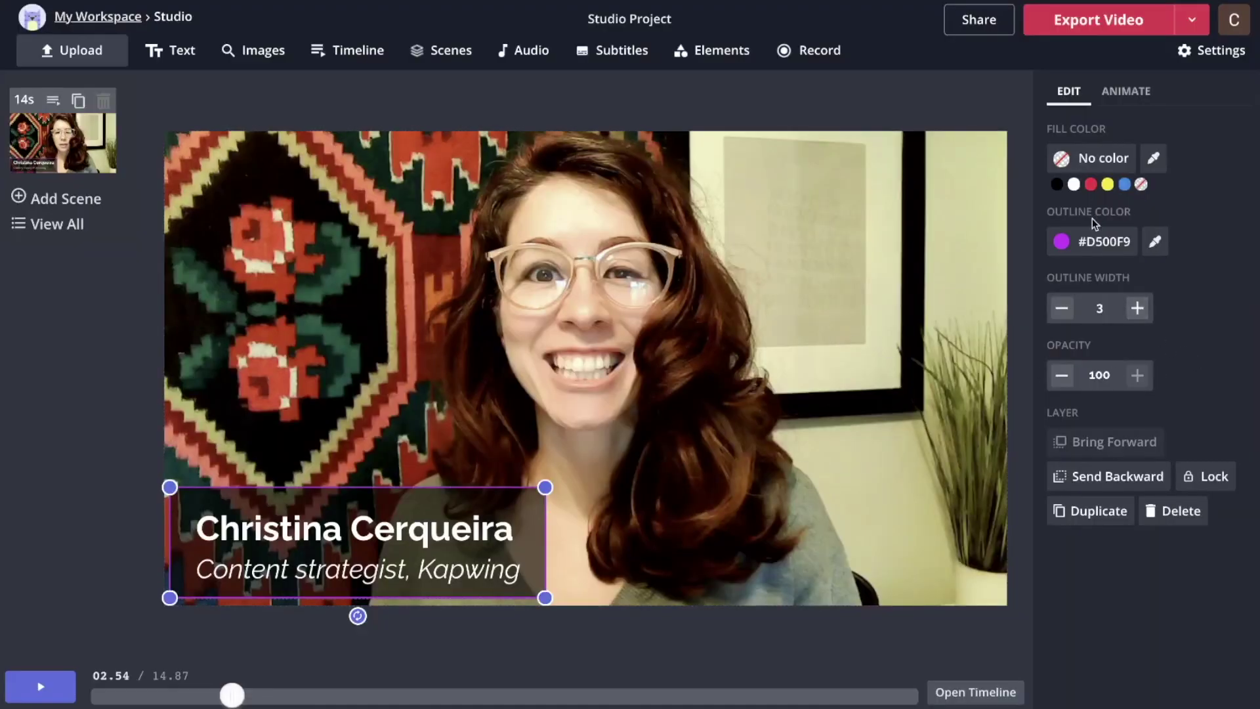
{"action": "left_click", "coordinate": [1138, 321]}
{"action": "left_click", "coordinate": [1138, 319]}
{"action": "left_click", "coordinate": [1140, 315]}
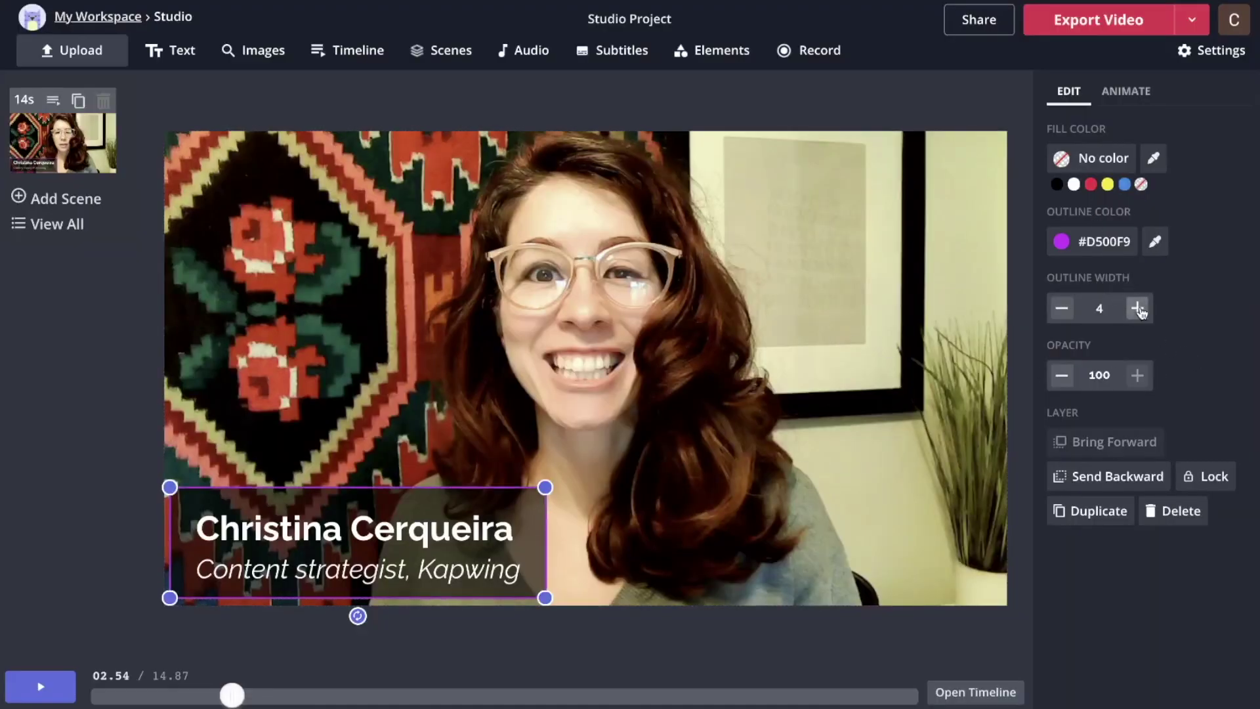
{"action": "left_click", "coordinate": [1138, 309]}
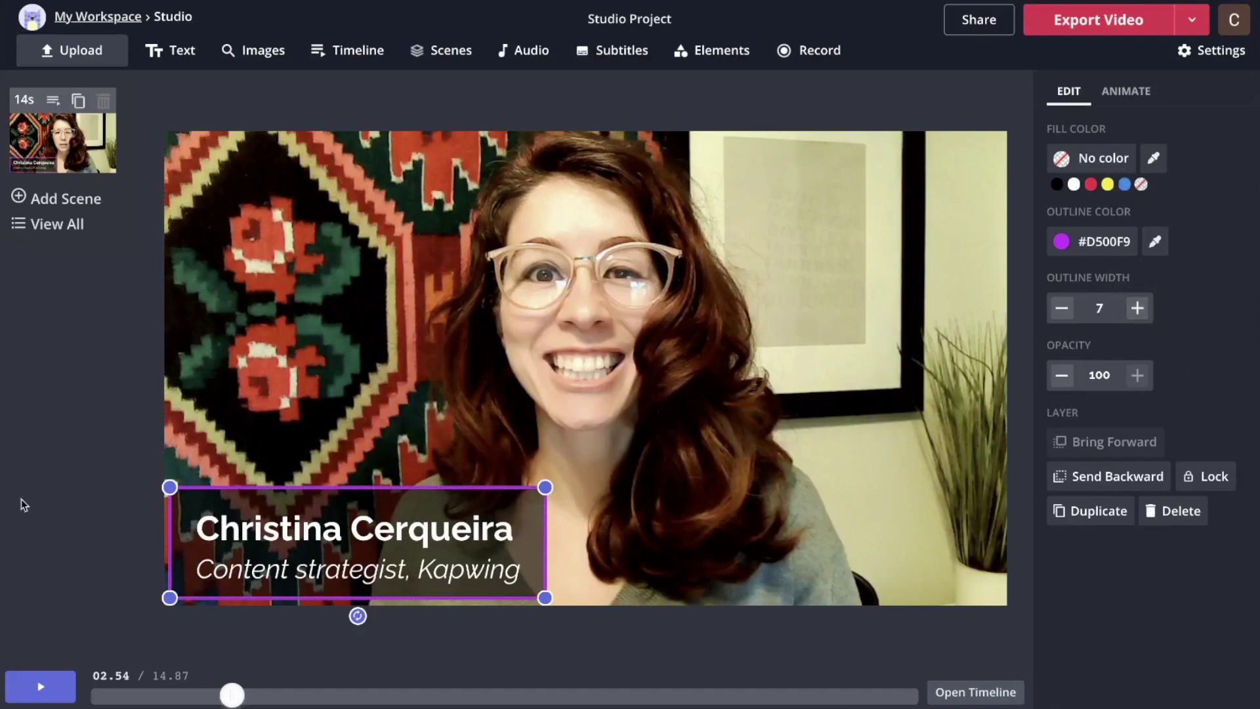
{"action": "left_click", "coordinate": [91, 448]}
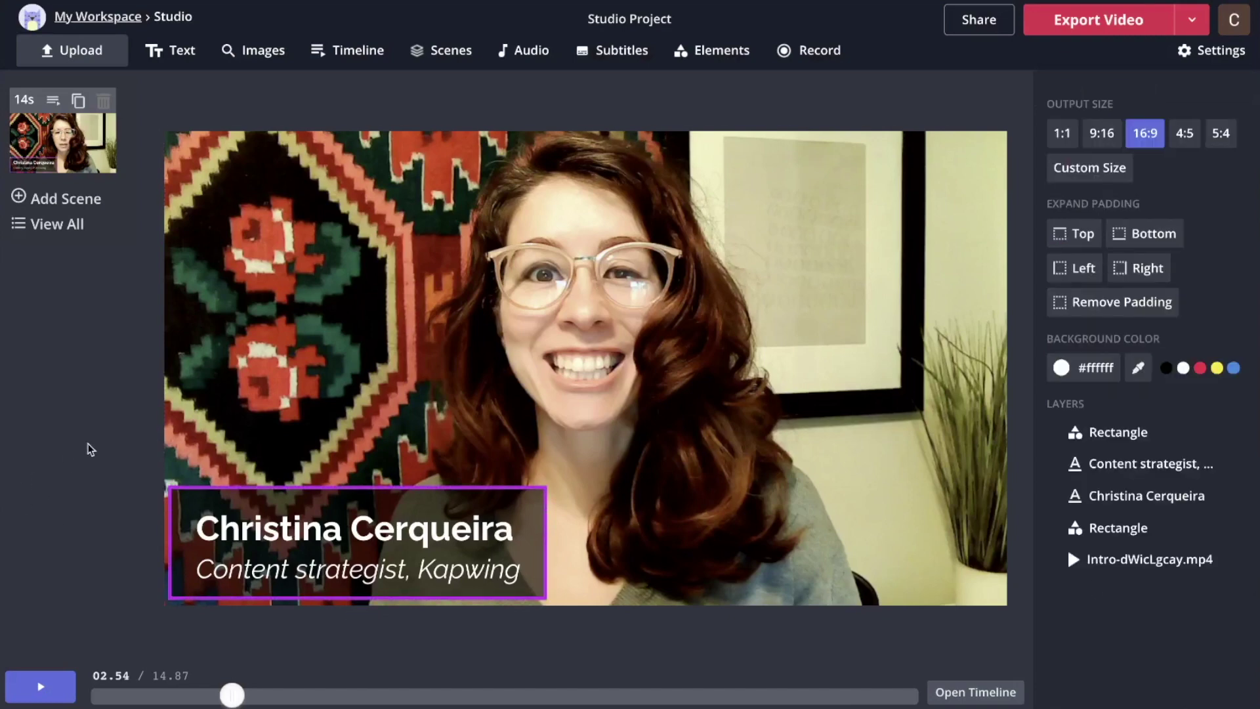
Step: Shrink the purple frame and the black box so their corners align
{"action": "left_click", "coordinate": [355, 504]}
{"action": "left_click_drag", "start_coordinate": [171, 487], "coordinate": [182, 495]}
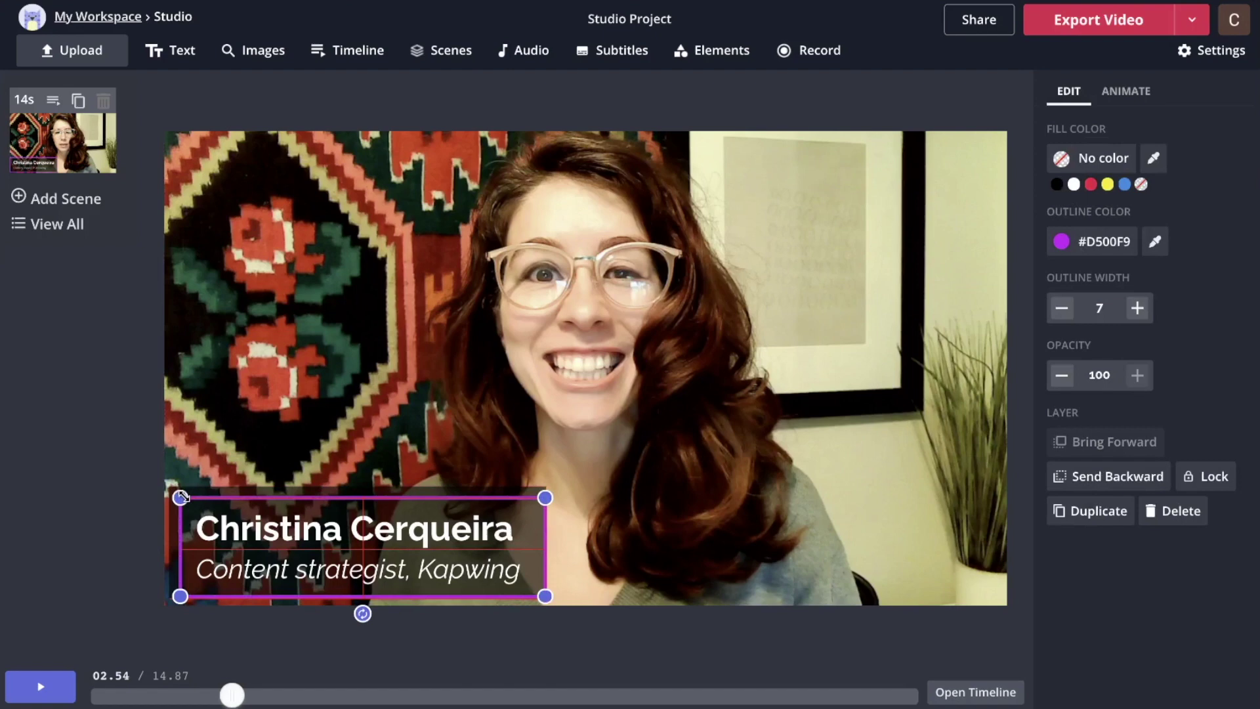
{"action": "left_click", "coordinate": [173, 486]}
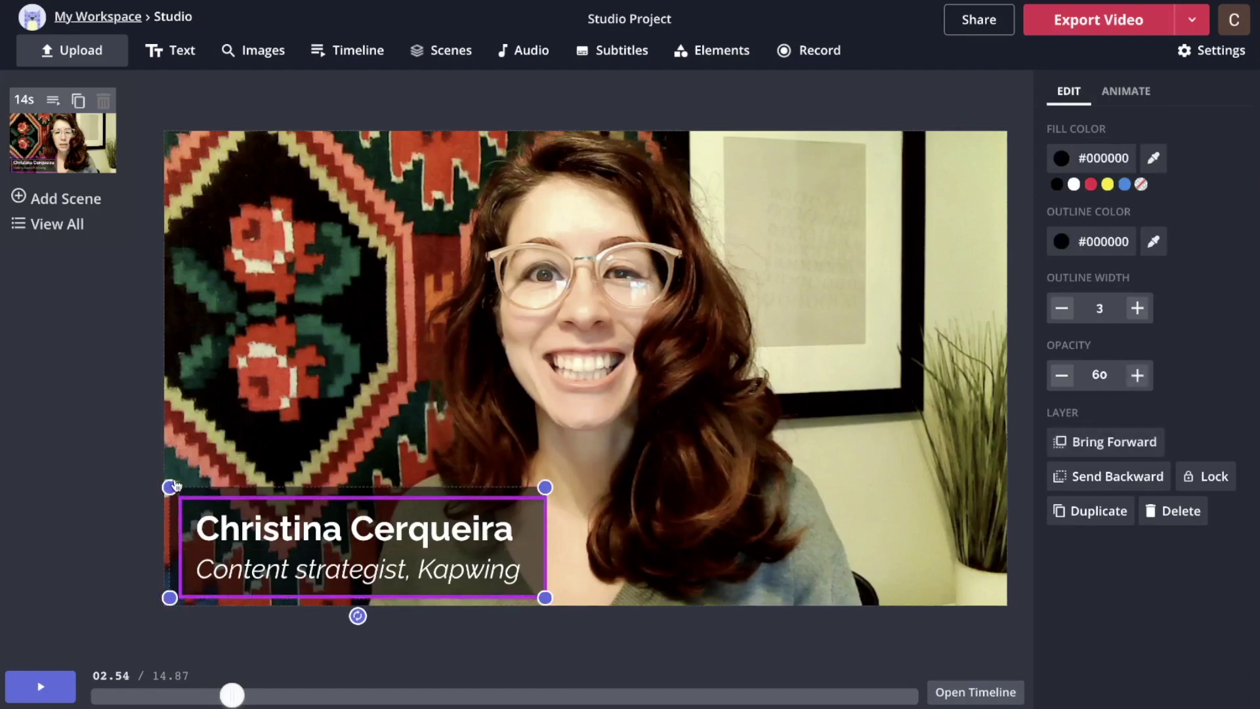
{"action": "left_click_drag", "start_coordinate": [172, 485], "coordinate": [180, 495]}
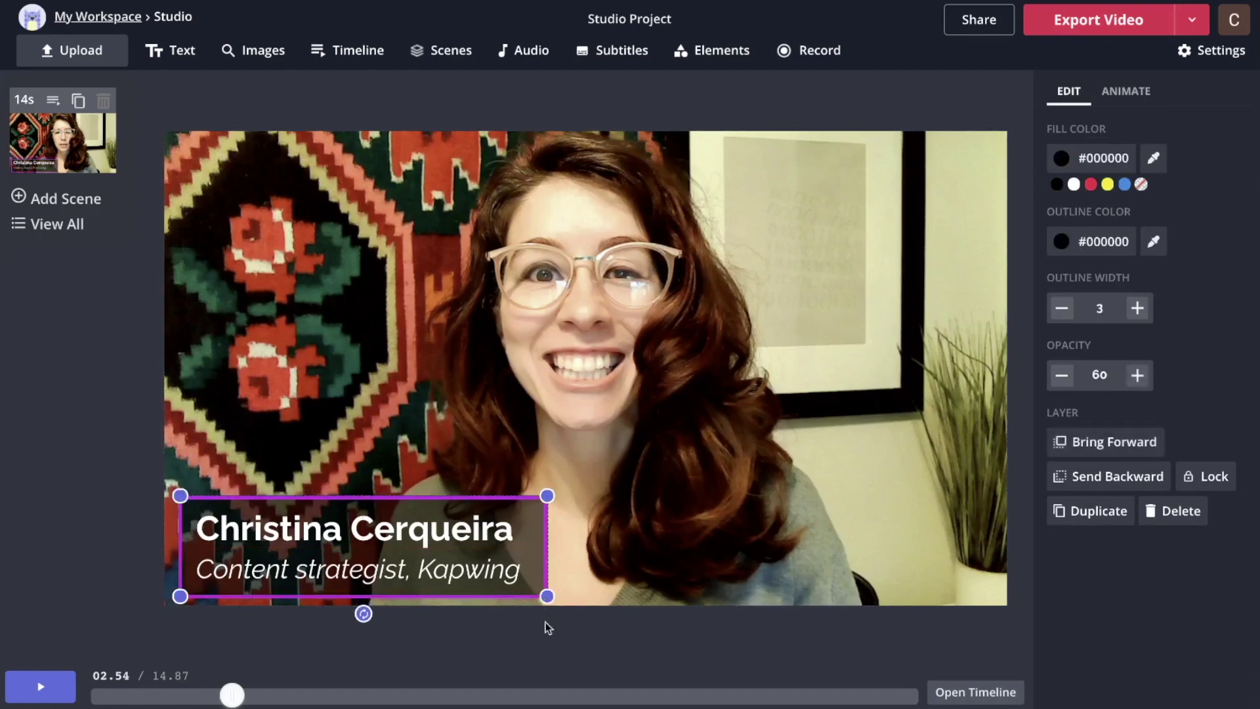
{"action": "left_click", "coordinate": [539, 658]}
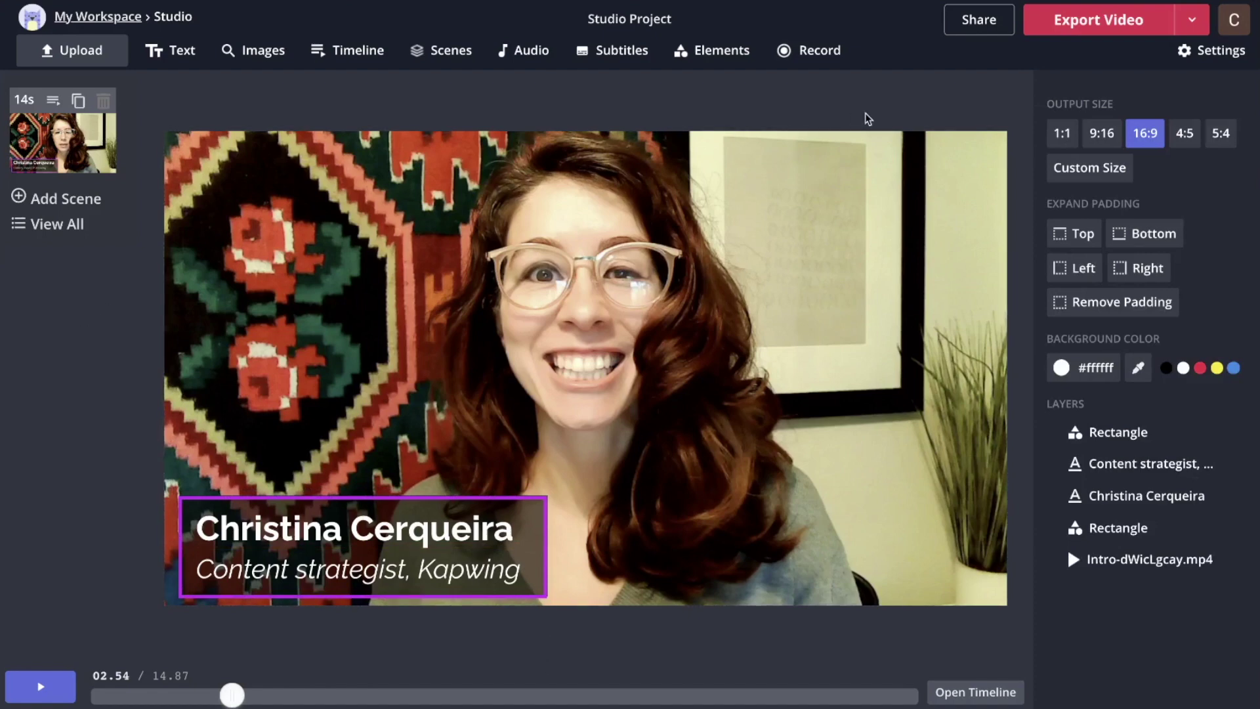
Step: Export the Studio Project and play, then pause, the finished video on its share page
{"action": "left_click", "coordinate": [1148, 21]}
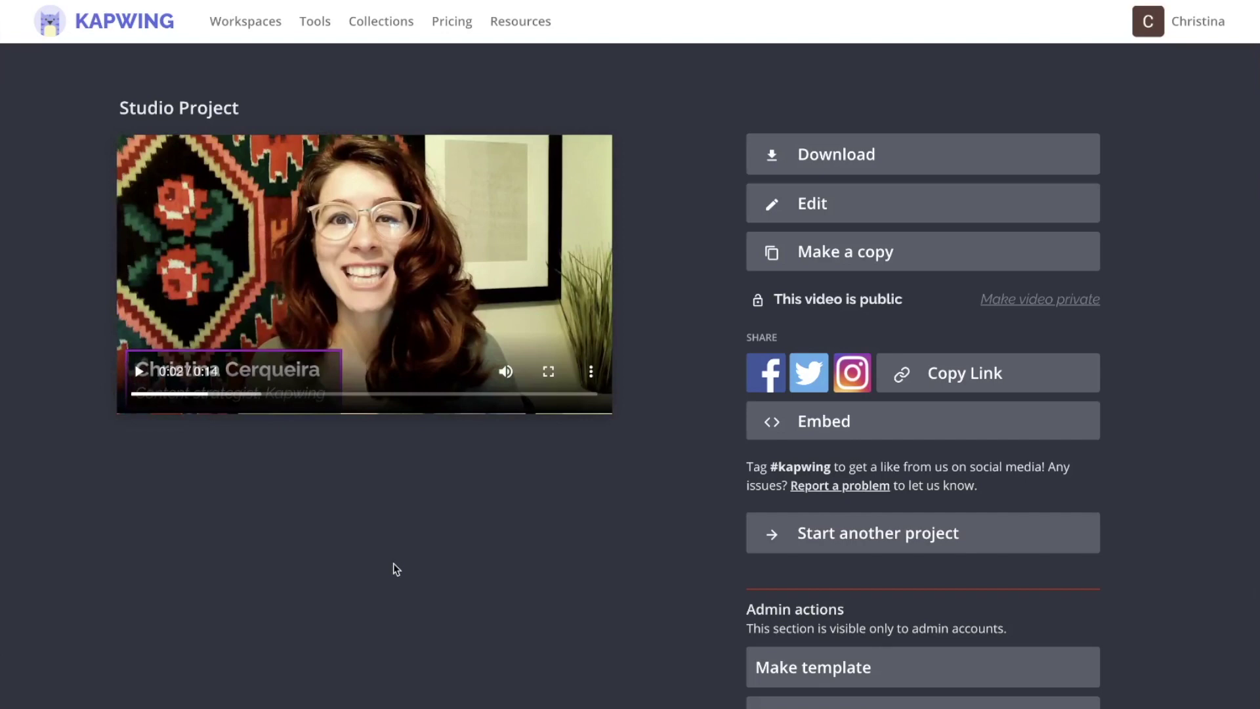
{"action": "left_click", "coordinate": [139, 395]}
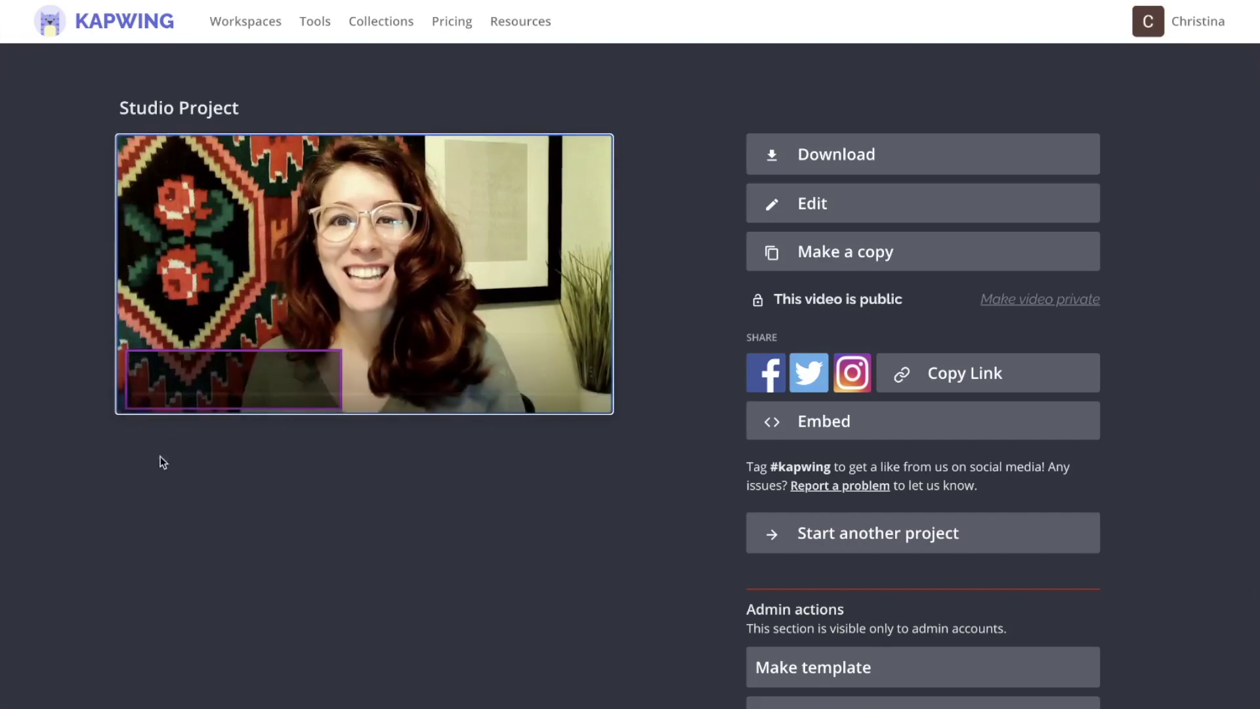
{"action": "left_click", "coordinate": [139, 379]}
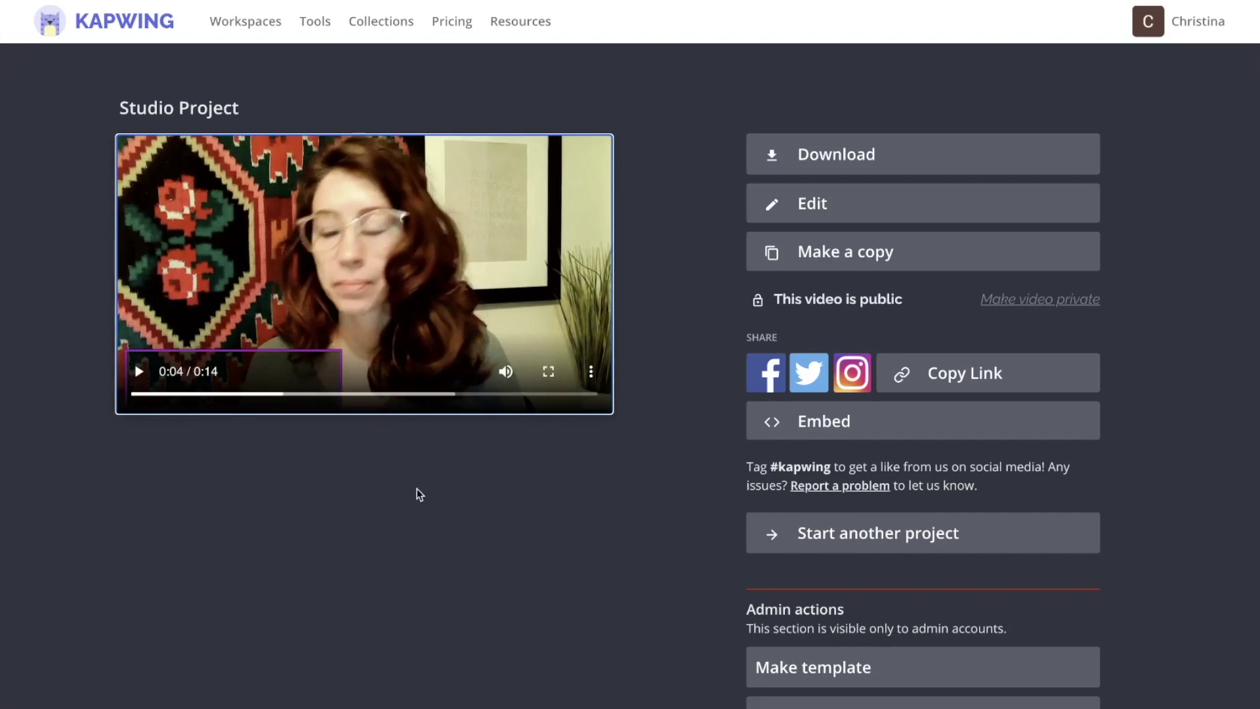
Step: Trim both rectangle clips on the timeline to run from about 0.6 to 3 seconds
{"action": "left_click", "coordinate": [837, 206]}
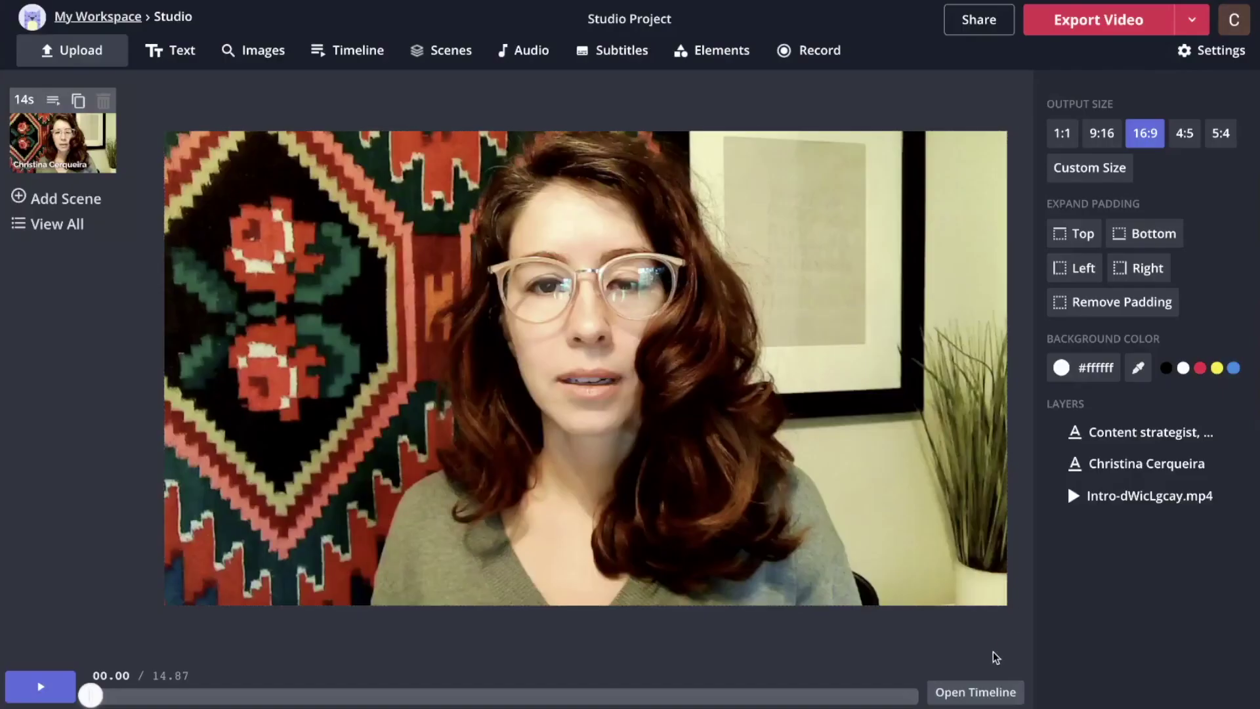
{"action": "left_click", "coordinate": [971, 692]}
{"action": "left_click_drag", "start_coordinate": [11, 646], "coordinate": [55, 645]}
{"action": "left_click_drag", "start_coordinate": [14, 691], "coordinate": [55, 689]}
{"action": "left_click_drag", "start_coordinate": [1065, 647], "coordinate": [225, 650]}
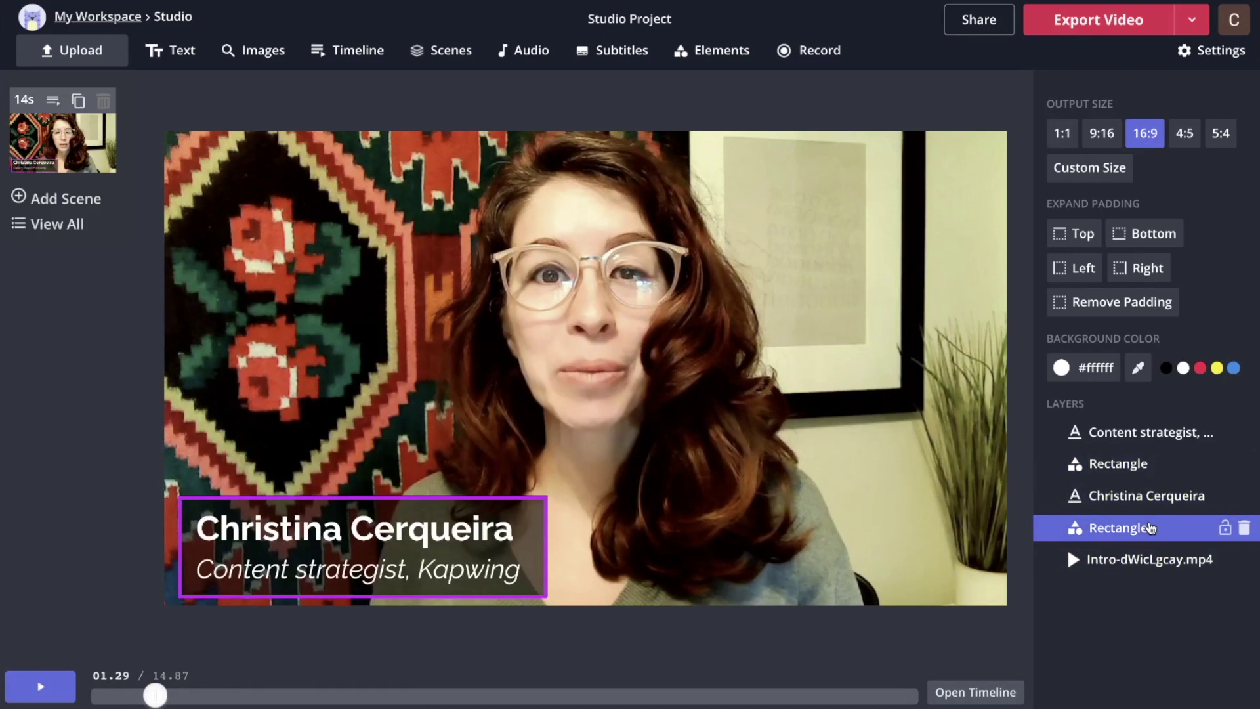
Step: Apply a Fade animation to both the black box and the purple frame
{"action": "left_click", "coordinate": [1149, 528]}
{"action": "left_click", "coordinate": [1126, 91]}
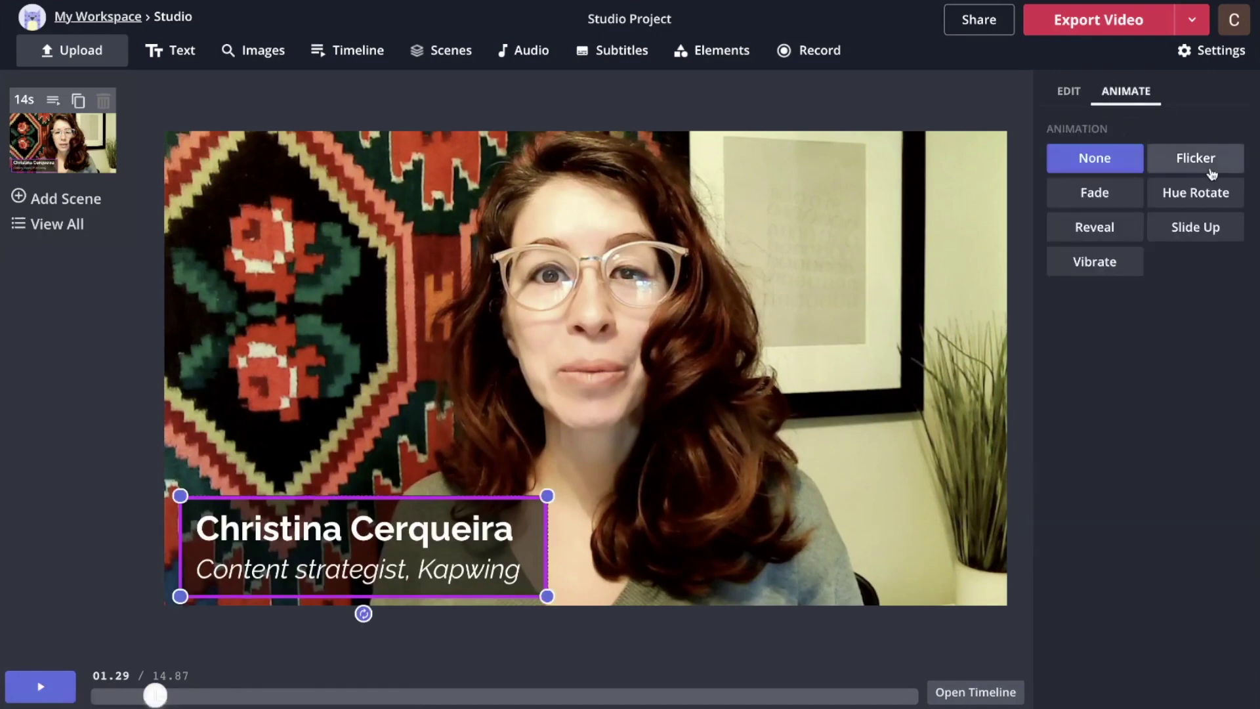
{"action": "left_click", "coordinate": [1103, 197]}
{"action": "left_click", "coordinate": [1016, 614]}
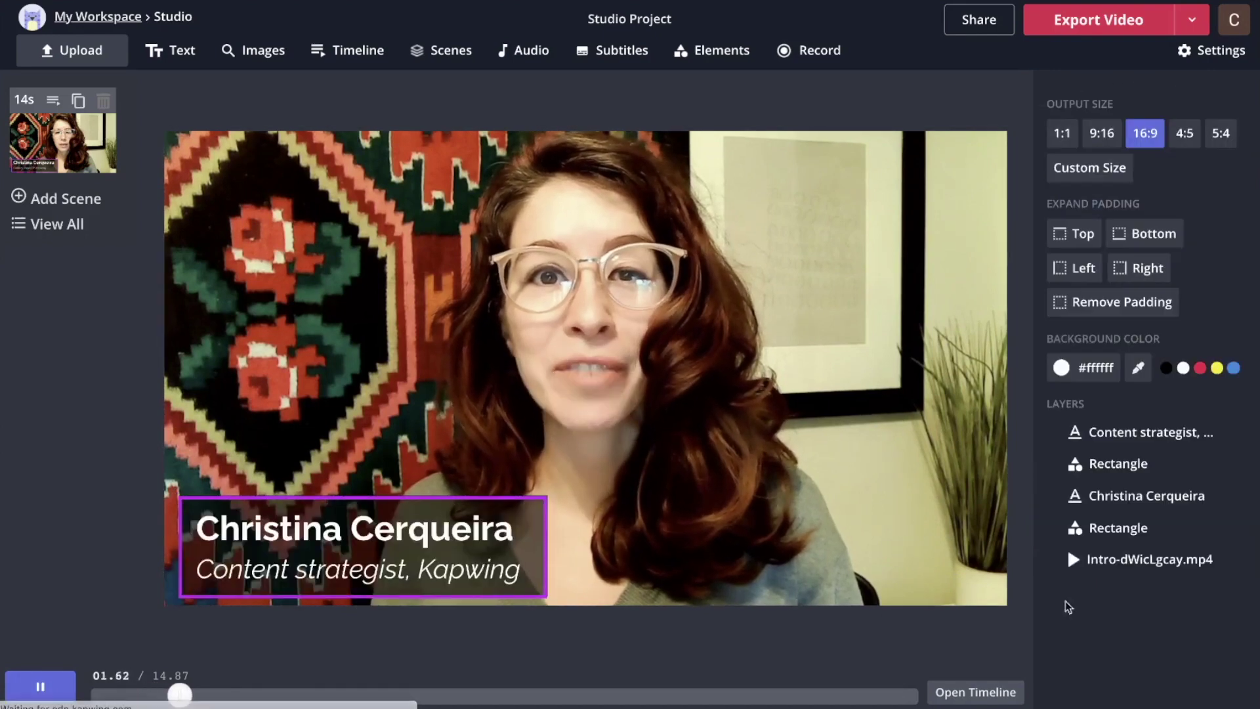
{"action": "left_click", "coordinate": [1109, 463]}
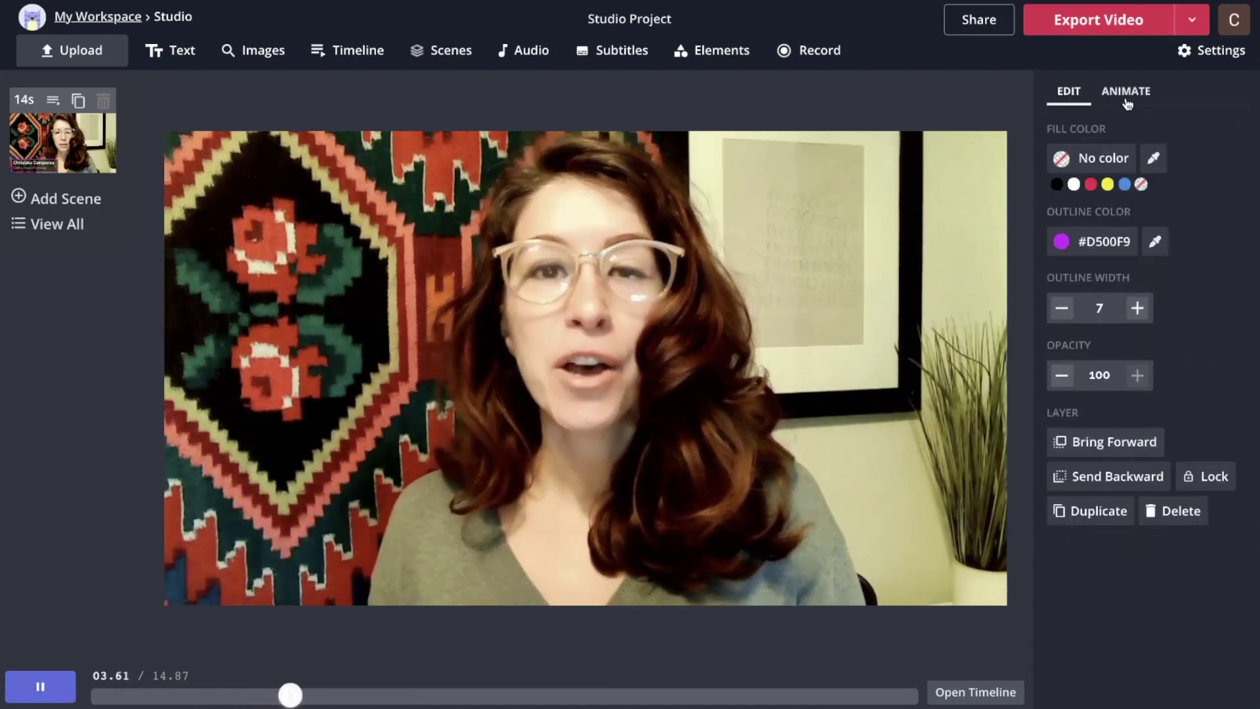
{"action": "left_click", "coordinate": [1126, 92]}
{"action": "left_click", "coordinate": [1094, 193]}
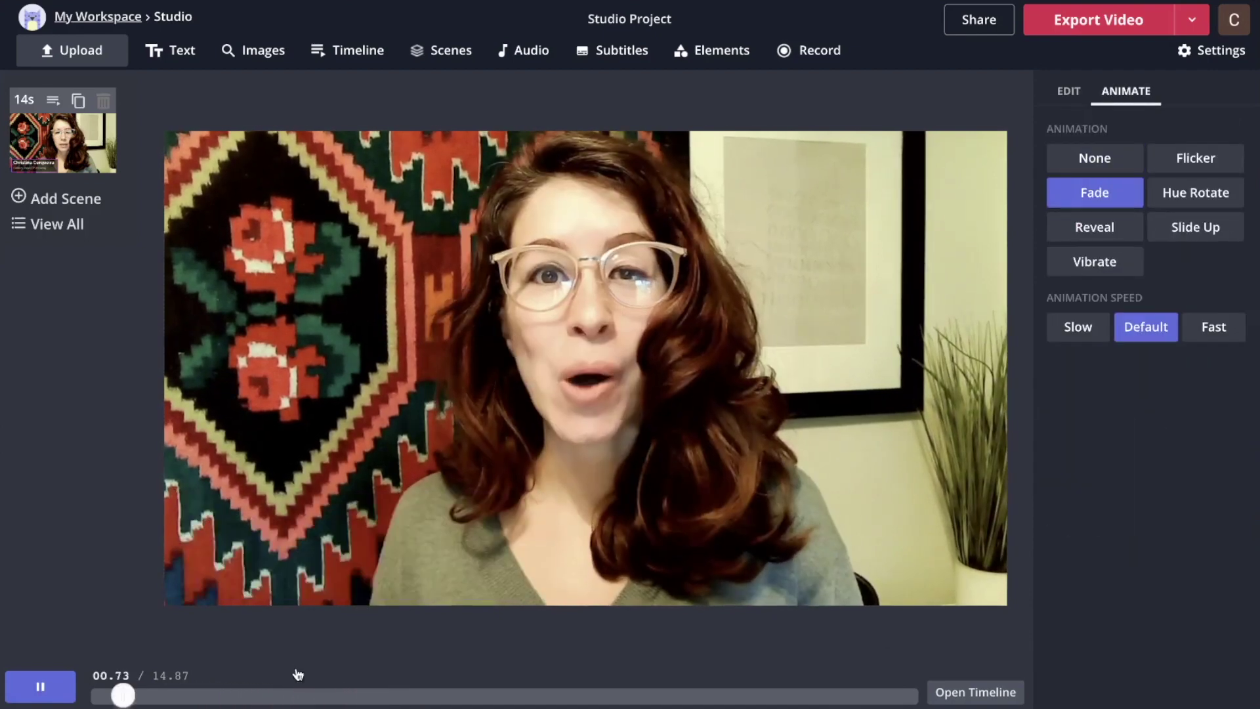
{"action": "left_click", "coordinate": [28, 679]}
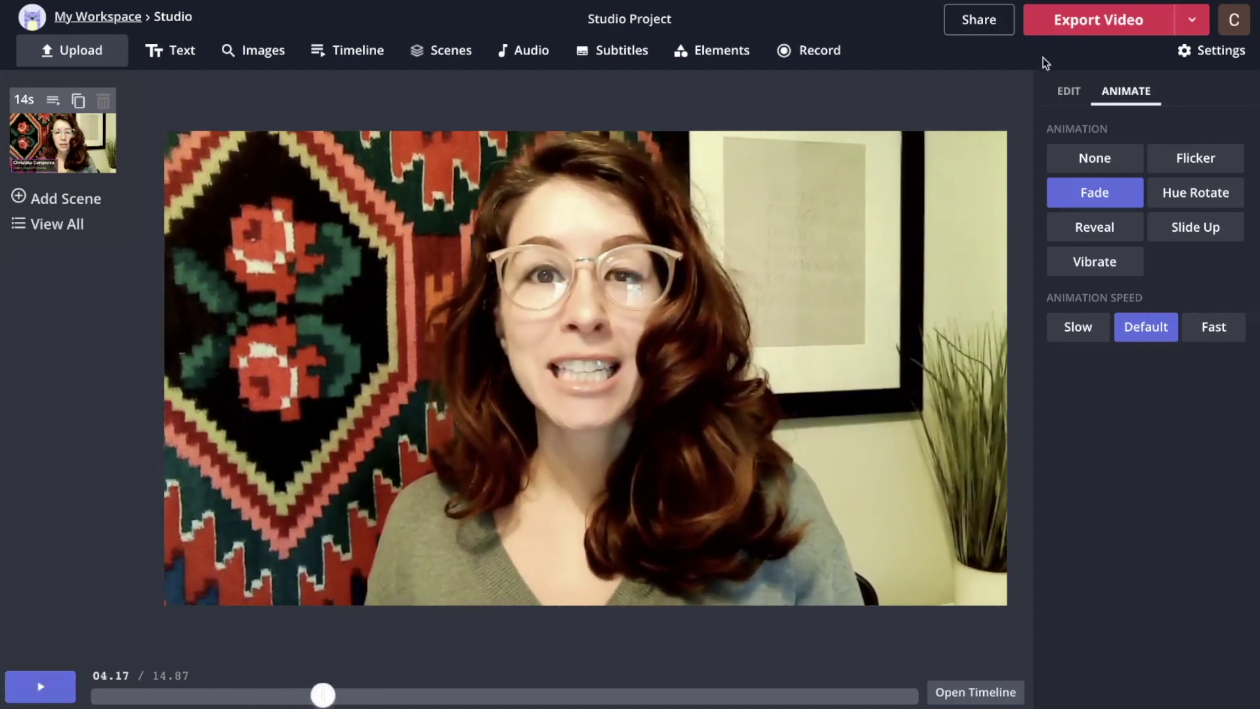
{"action": "left_click", "coordinate": [1106, 21]}
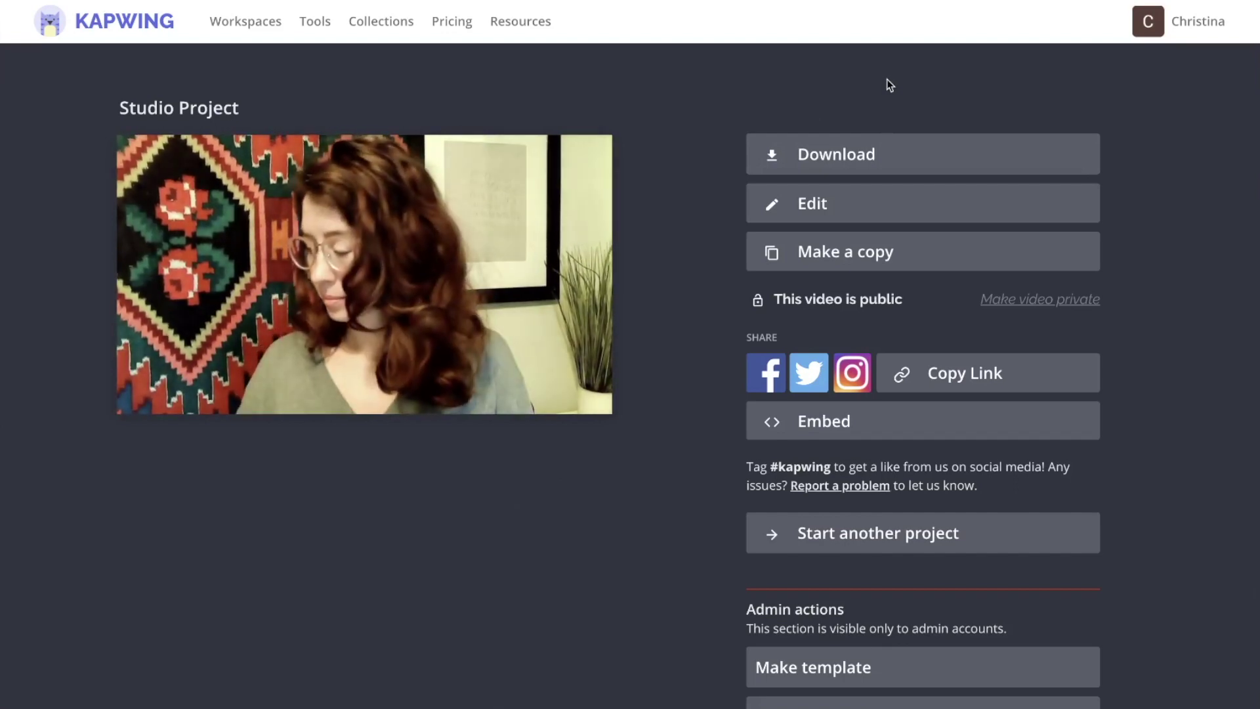
Step: Download the exported video as an MPEG-4 movie into the footage/content folder
{"action": "left_click", "coordinate": [923, 152]}
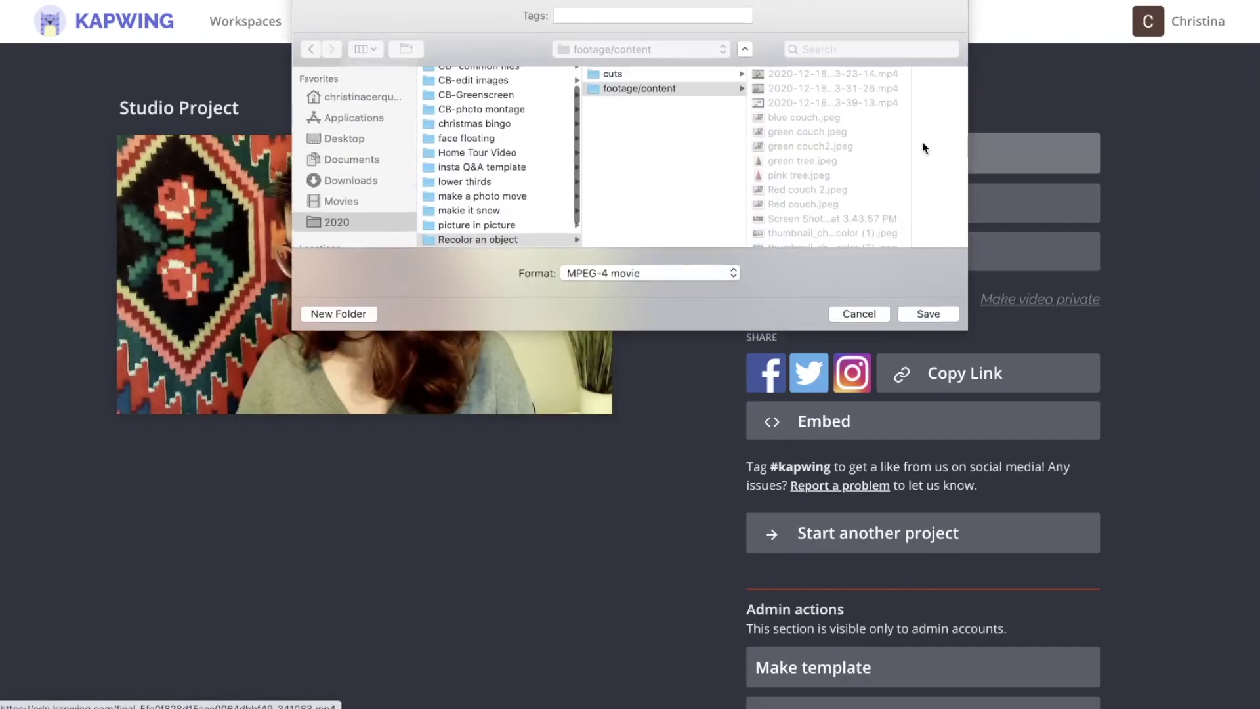